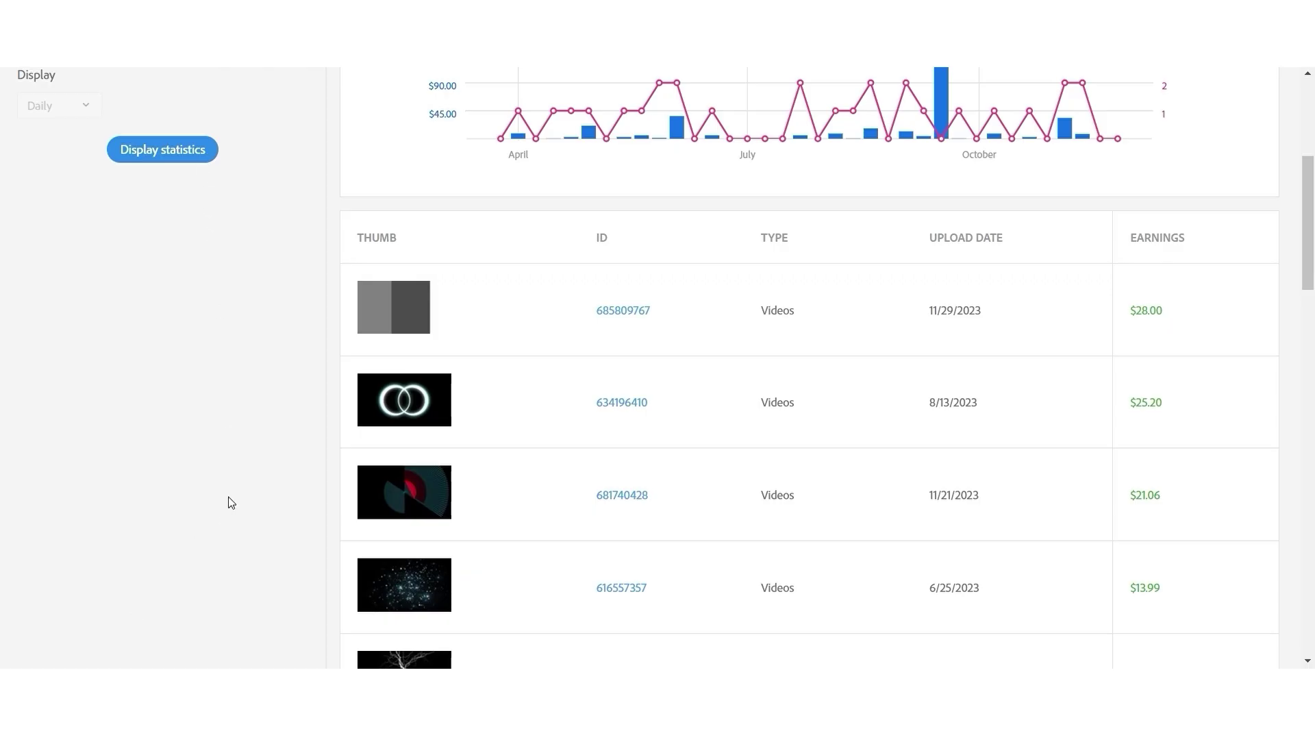
# Scroll through the Stock Contributor earnings table to locate clip ID 891426018.
pyautogui.scroll(-1, 231, 502)
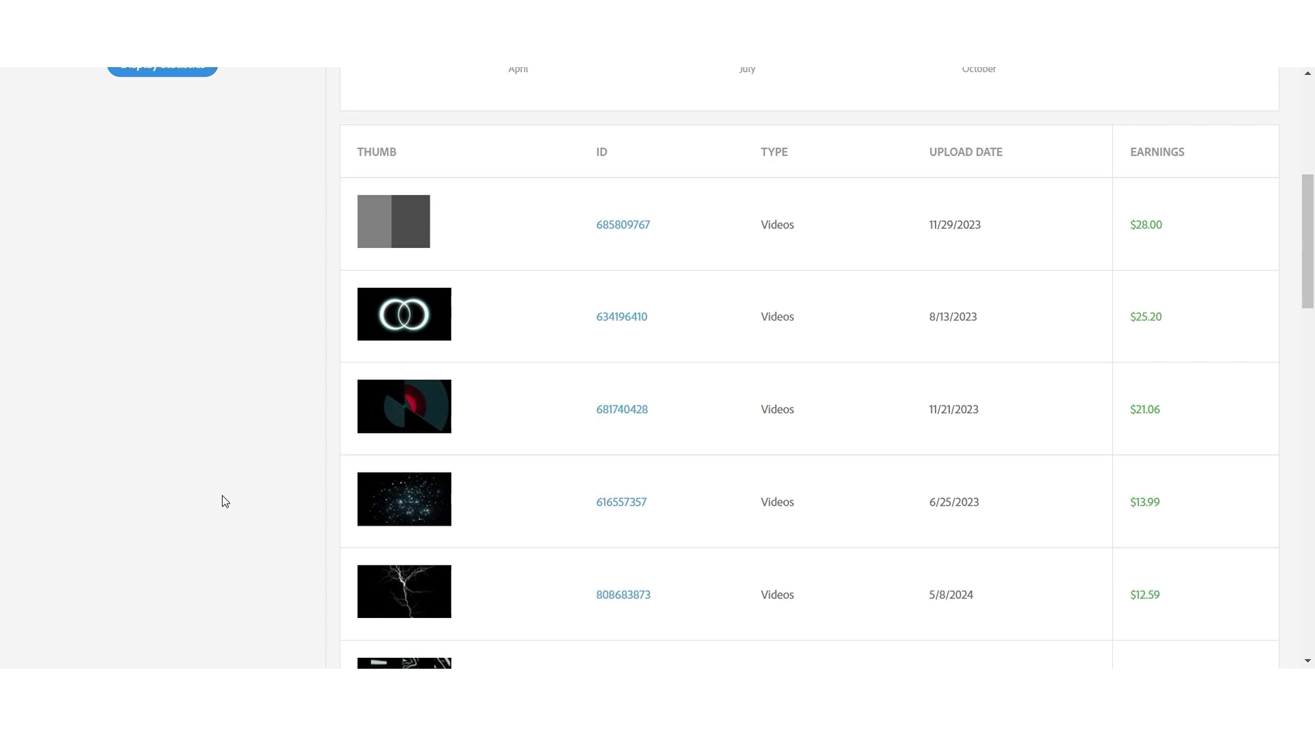
pyautogui.scroll(-1, 216, 502)
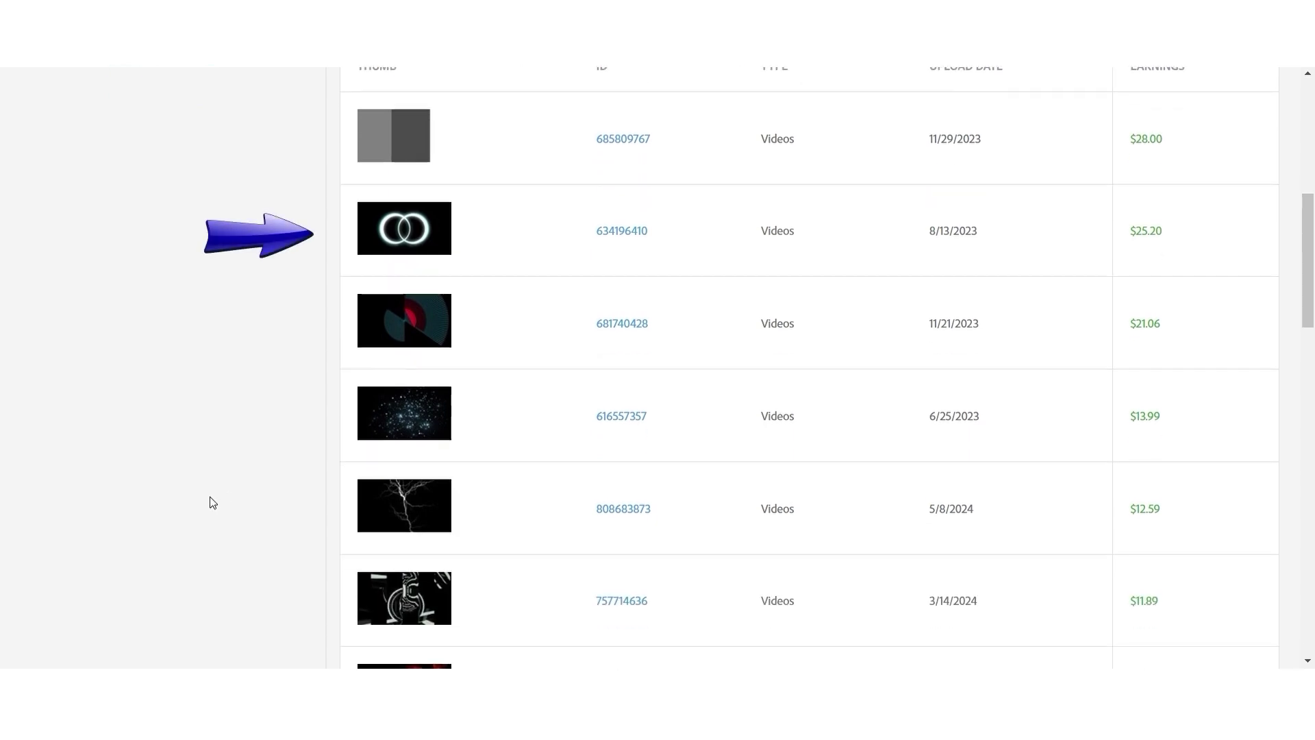
pyautogui.moveTo(651, 233); pyautogui.dragTo(608, 233)
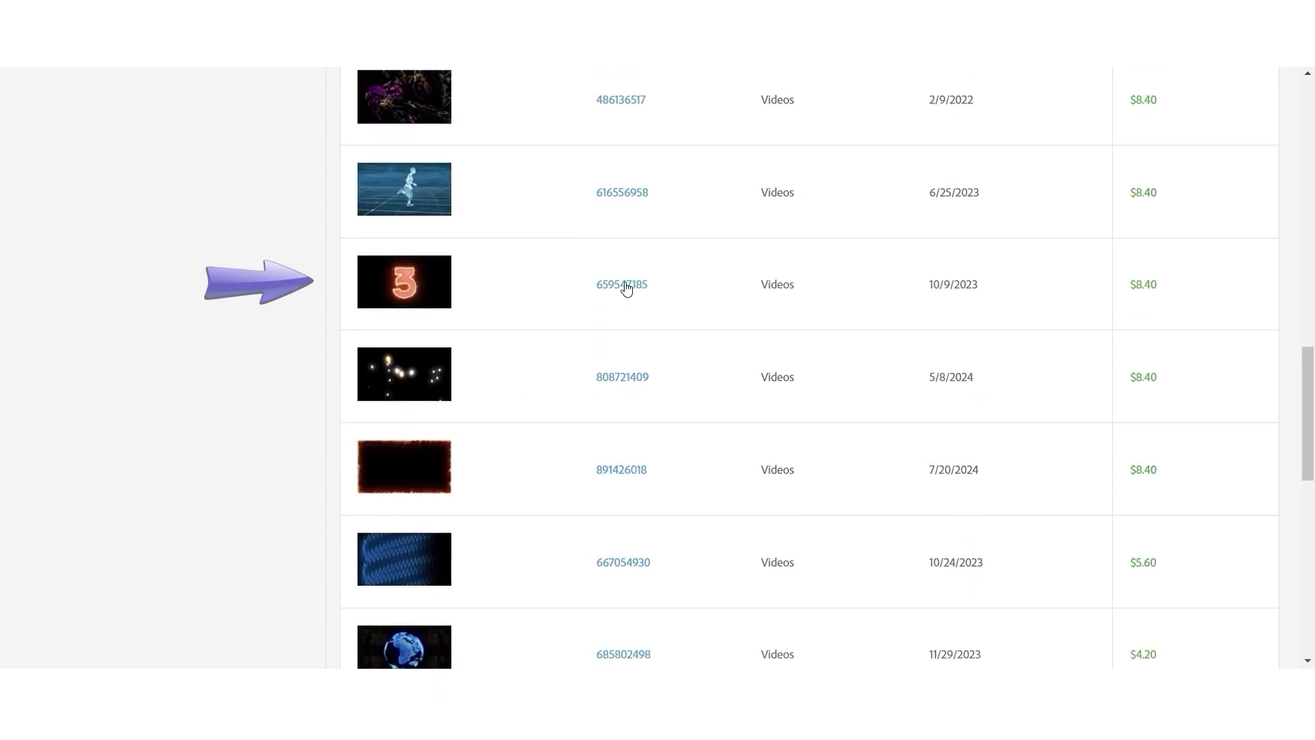
pyautogui.scroll(-3, 587, 331)
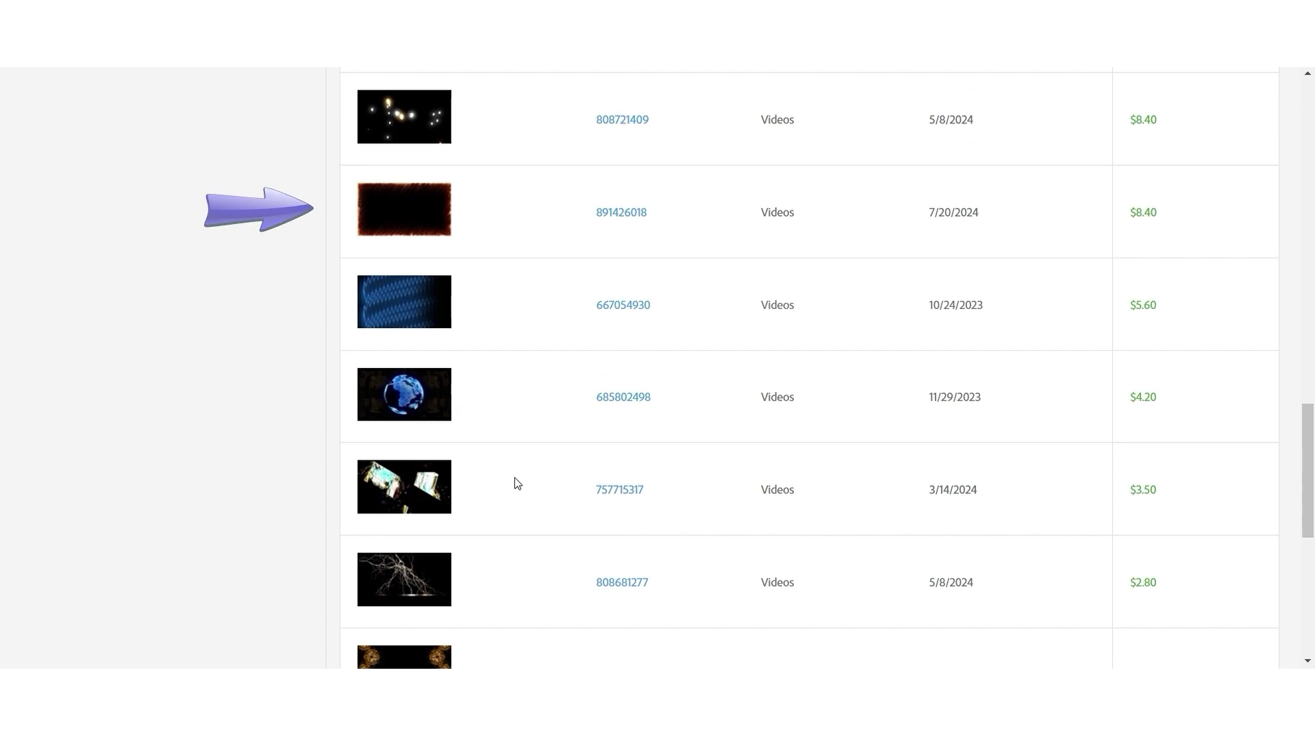
pyautogui.scroll(-3, 516, 483)
pyautogui.scroll(6, 508, 484)
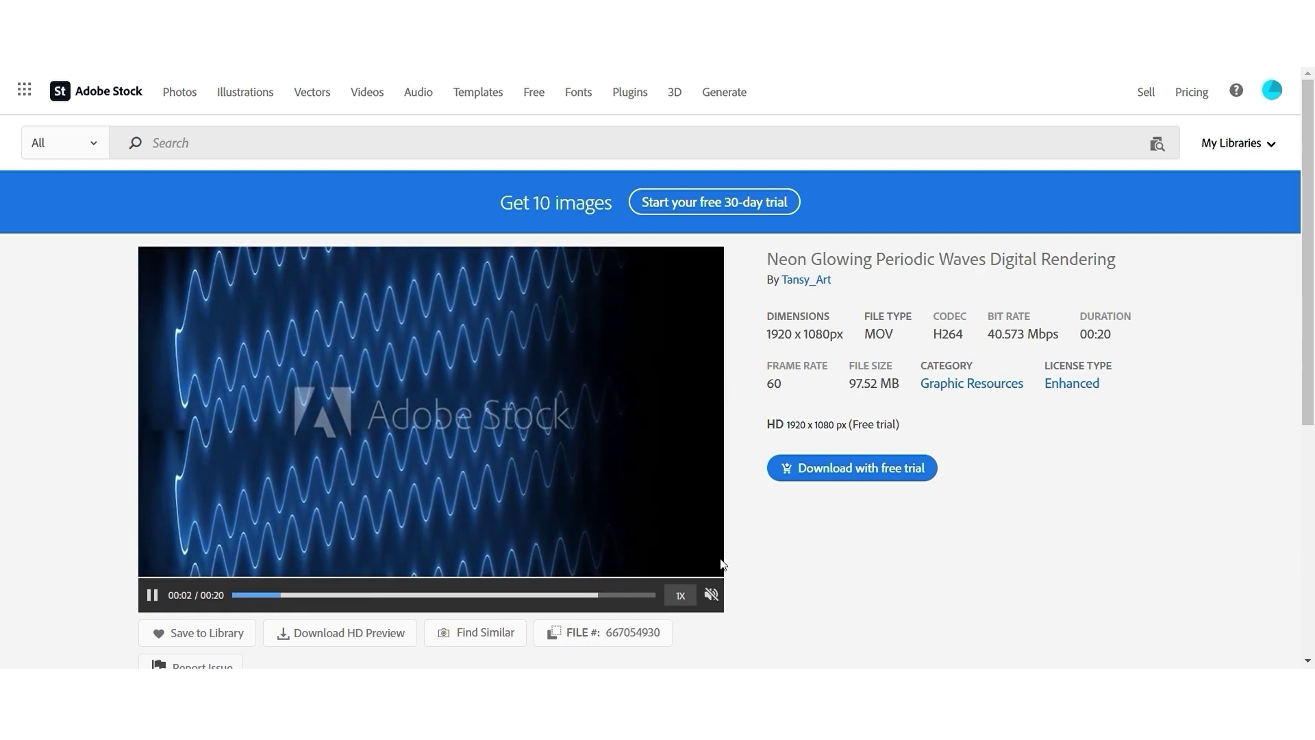
# Pause the Neon Glowing Periodic Waves video preview on Adobe Stock.
pyautogui.click(152, 596)
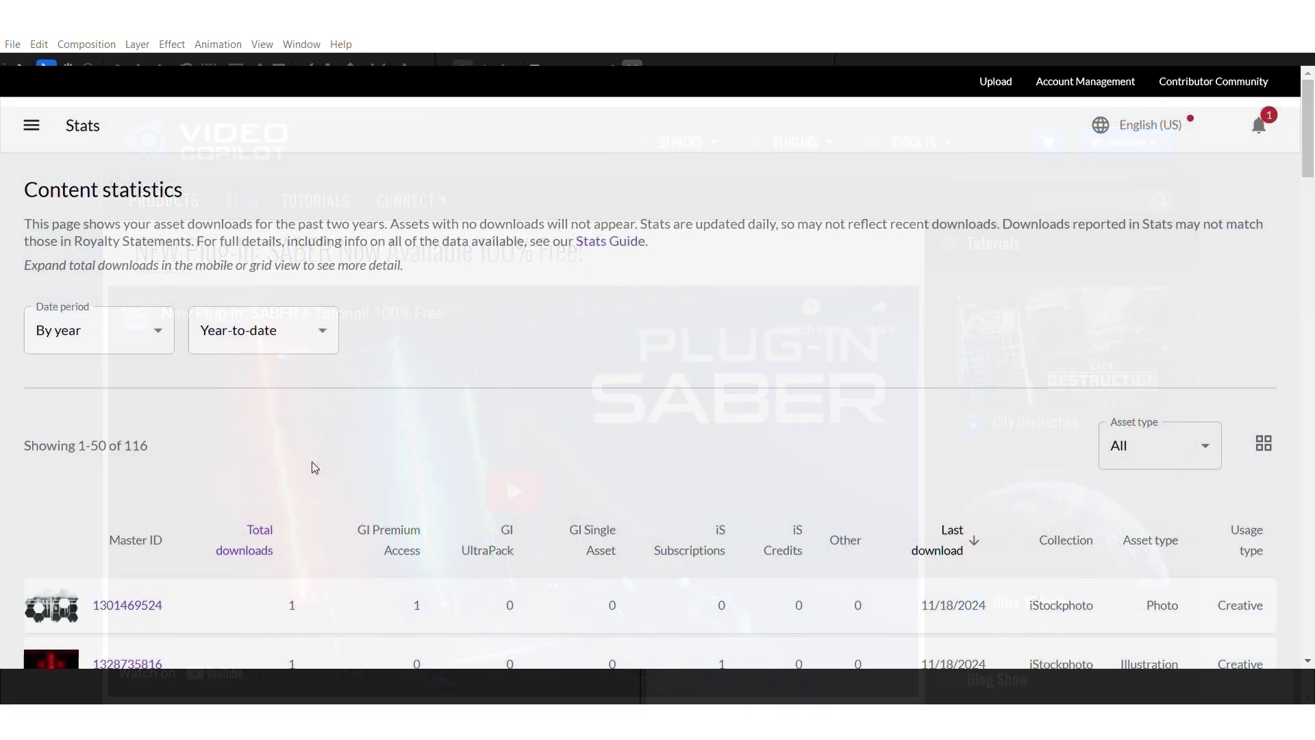
pyautogui.scroll(-10, 311, 464)
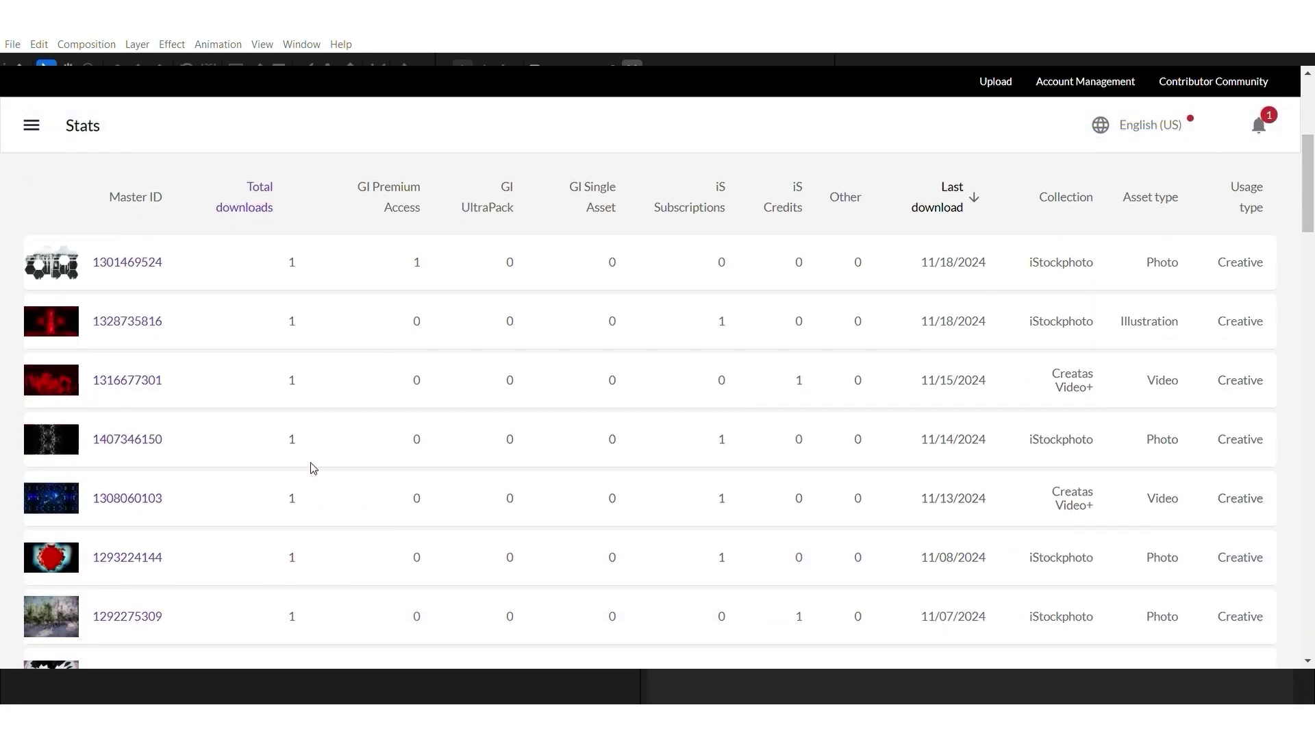
pyautogui.scroll(-5, 305, 473)
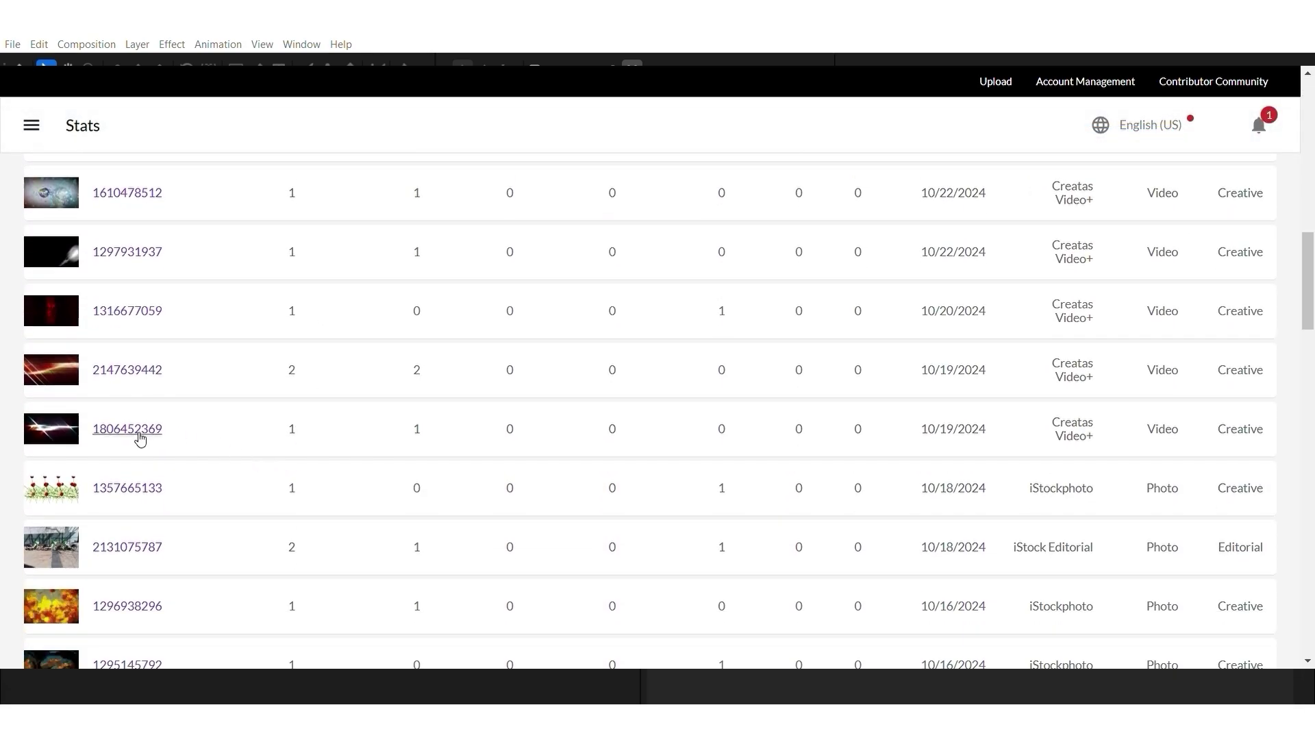
pyautogui.click(140, 435)
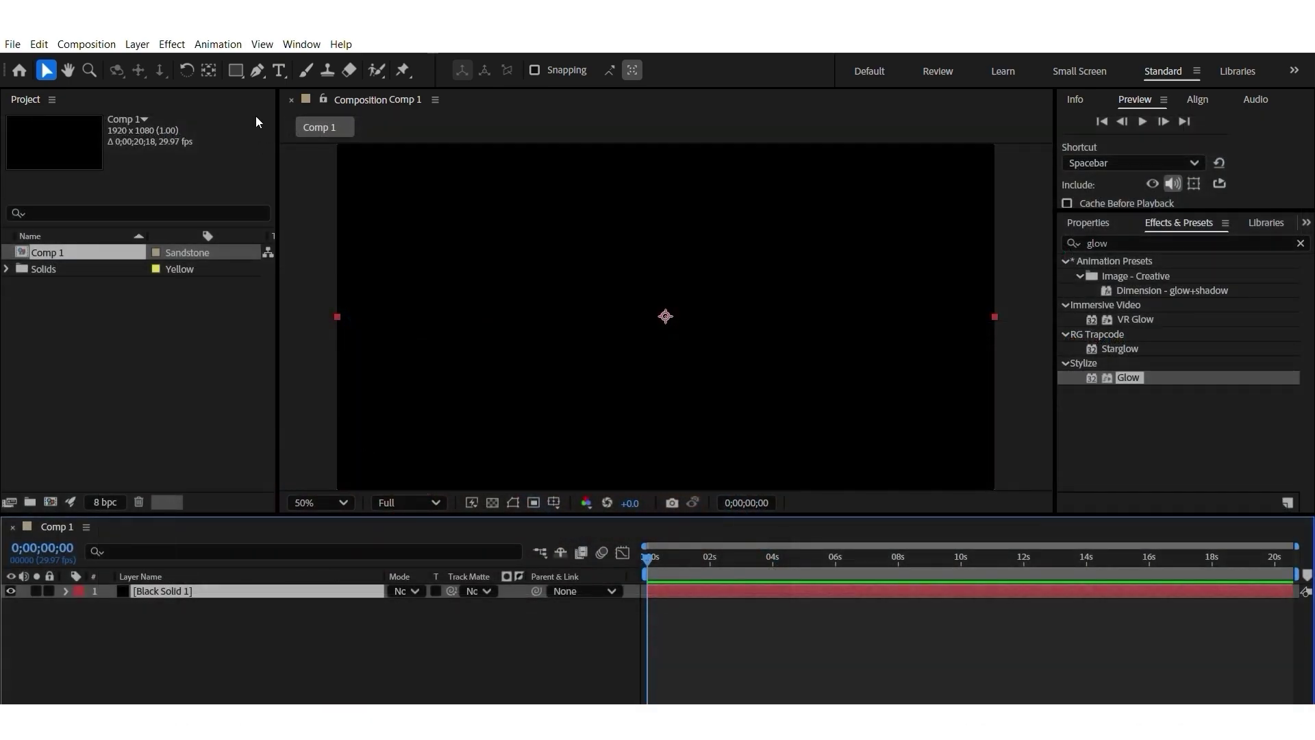
# Draw an open zigzag mask across Black Solid 1 with the Pen tool.
pyautogui.click(257, 70)
pyautogui.click(375, 390)
pyautogui.click(491, 286)
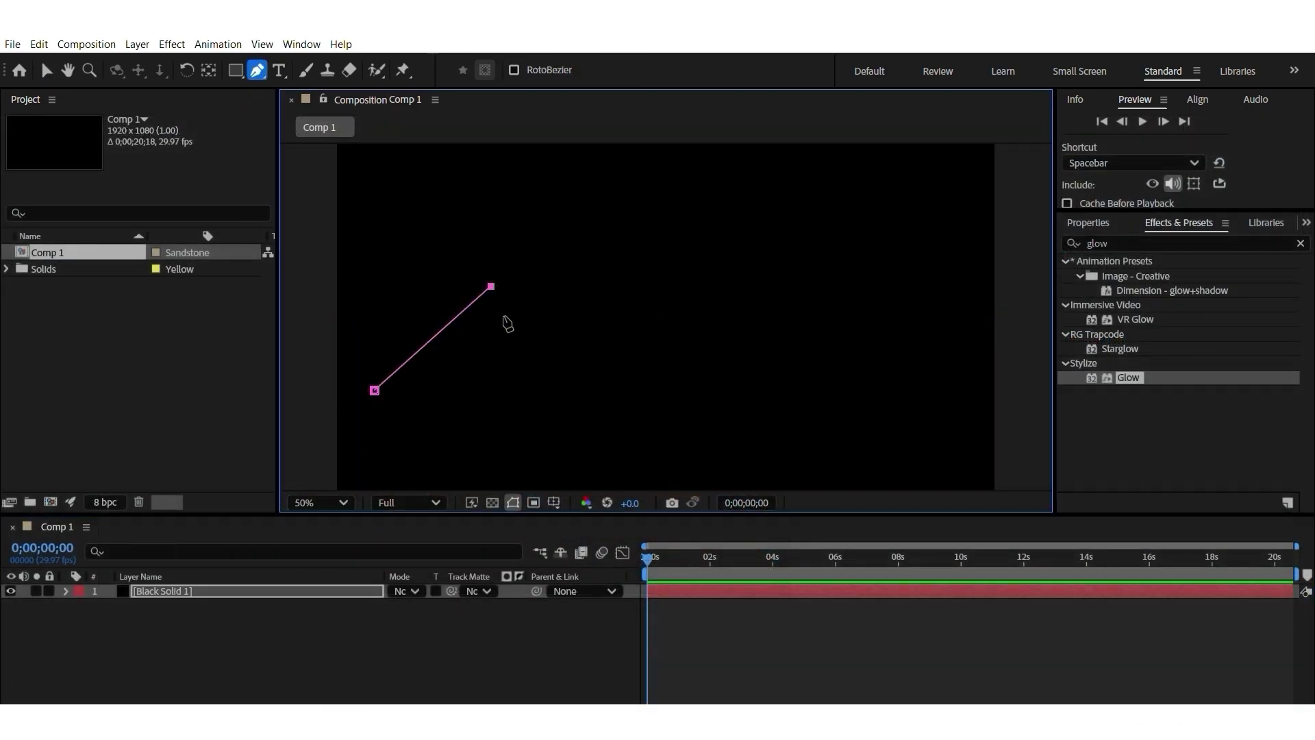
pyautogui.click(658, 224)
pyautogui.click(701, 367)
pyautogui.click(843, 239)
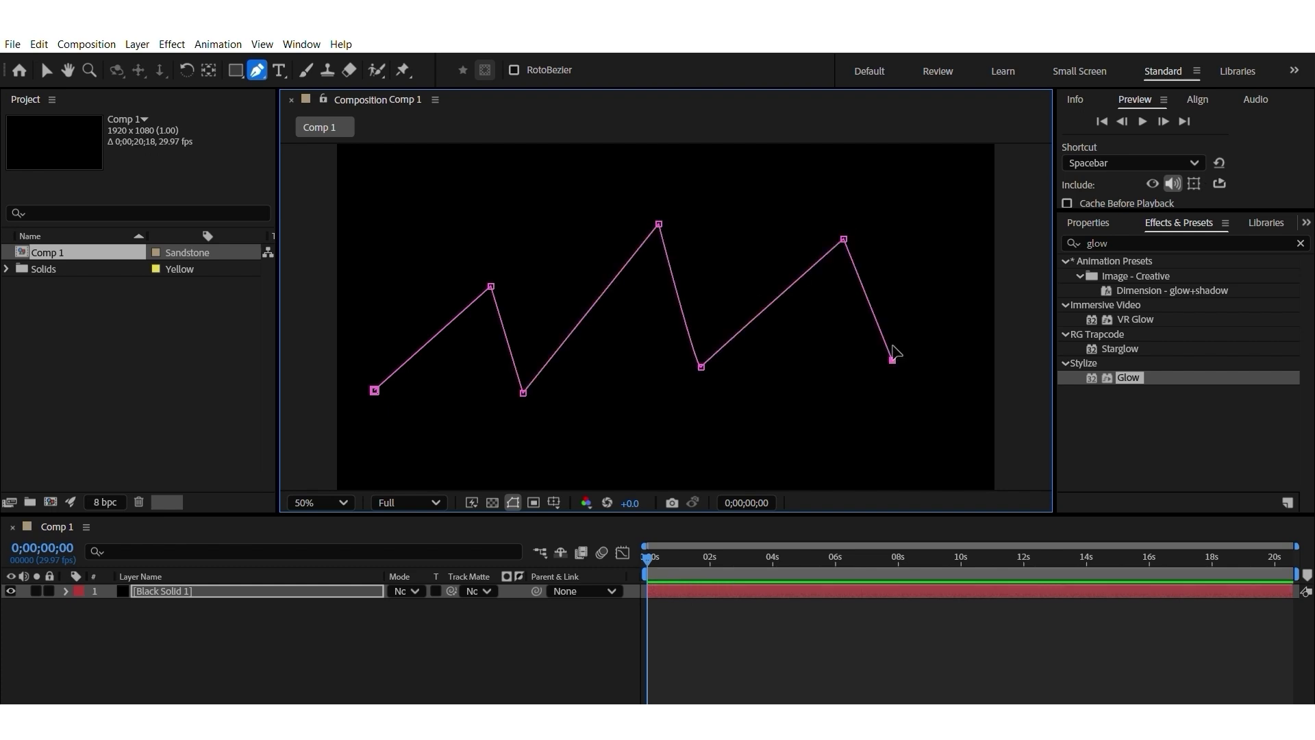
# Set a Mask Path keyframe for Mask 1 at 0 seconds.
pyautogui.click(69, 590)
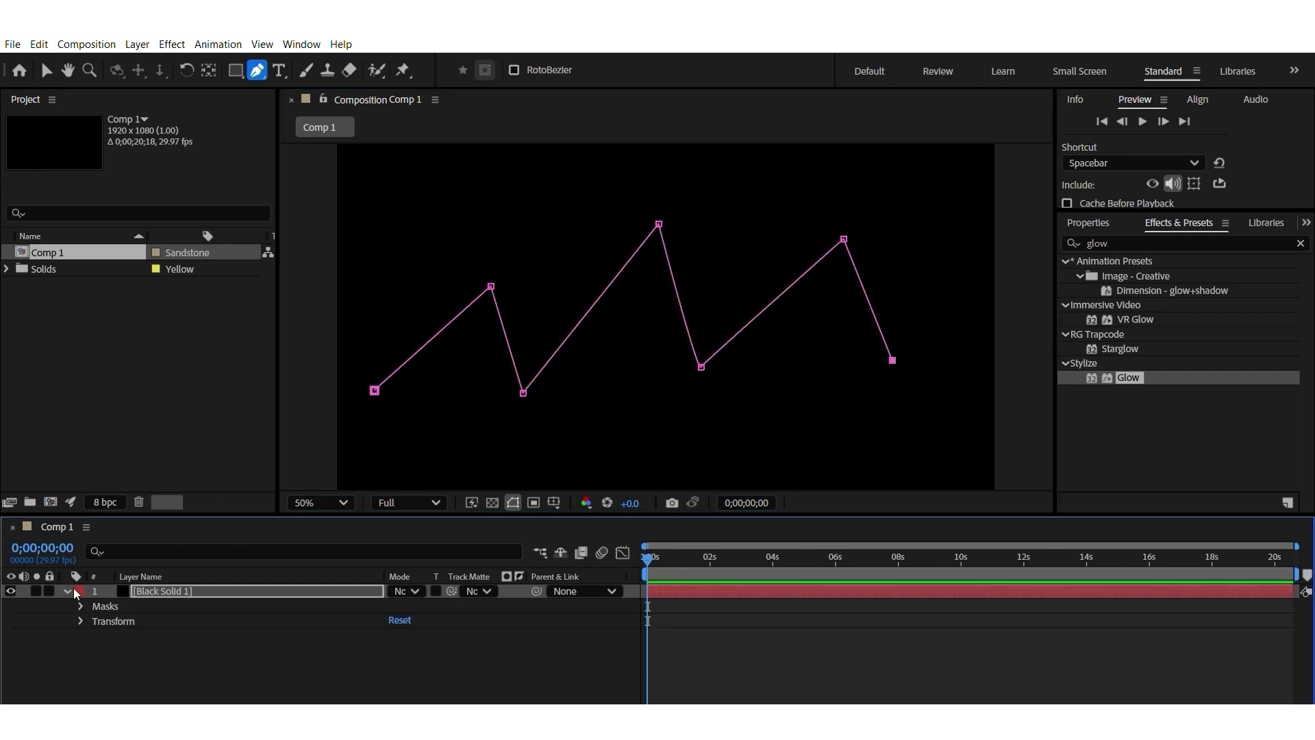
pyautogui.click(81, 605)
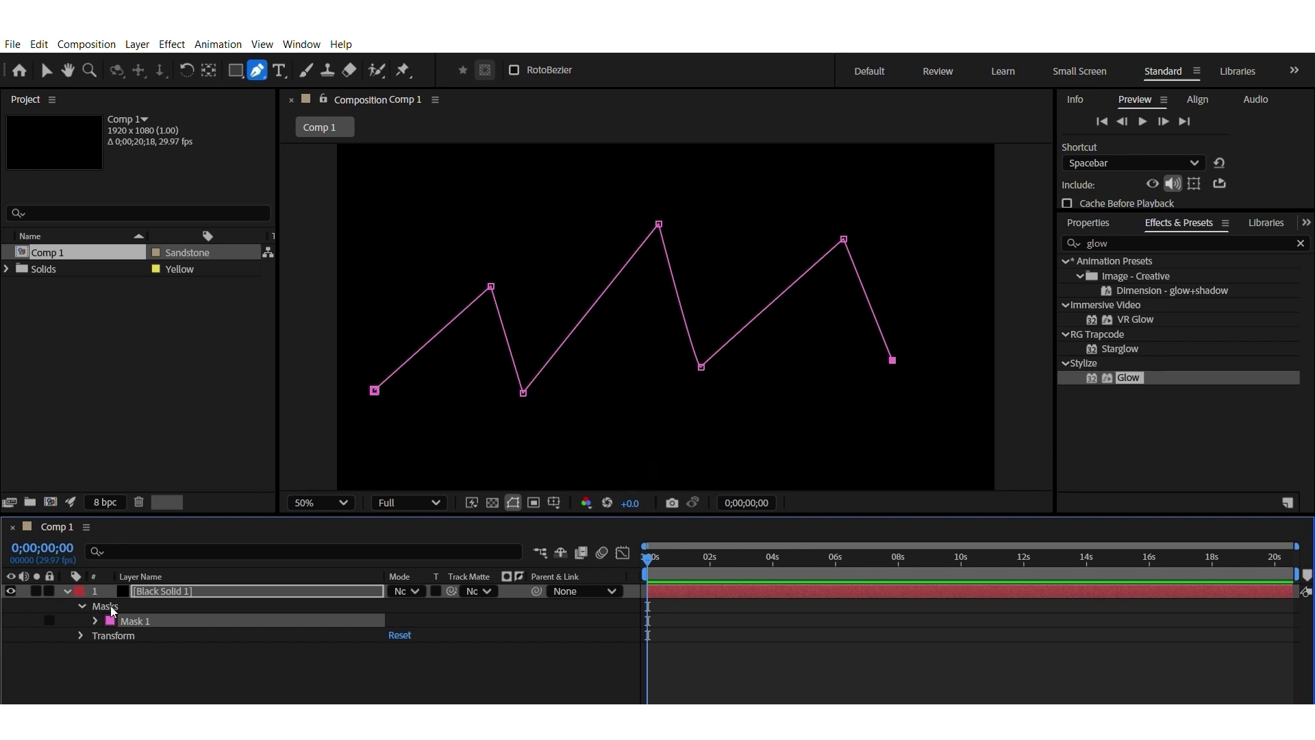
pyautogui.click(94, 620)
pyautogui.click(124, 635)
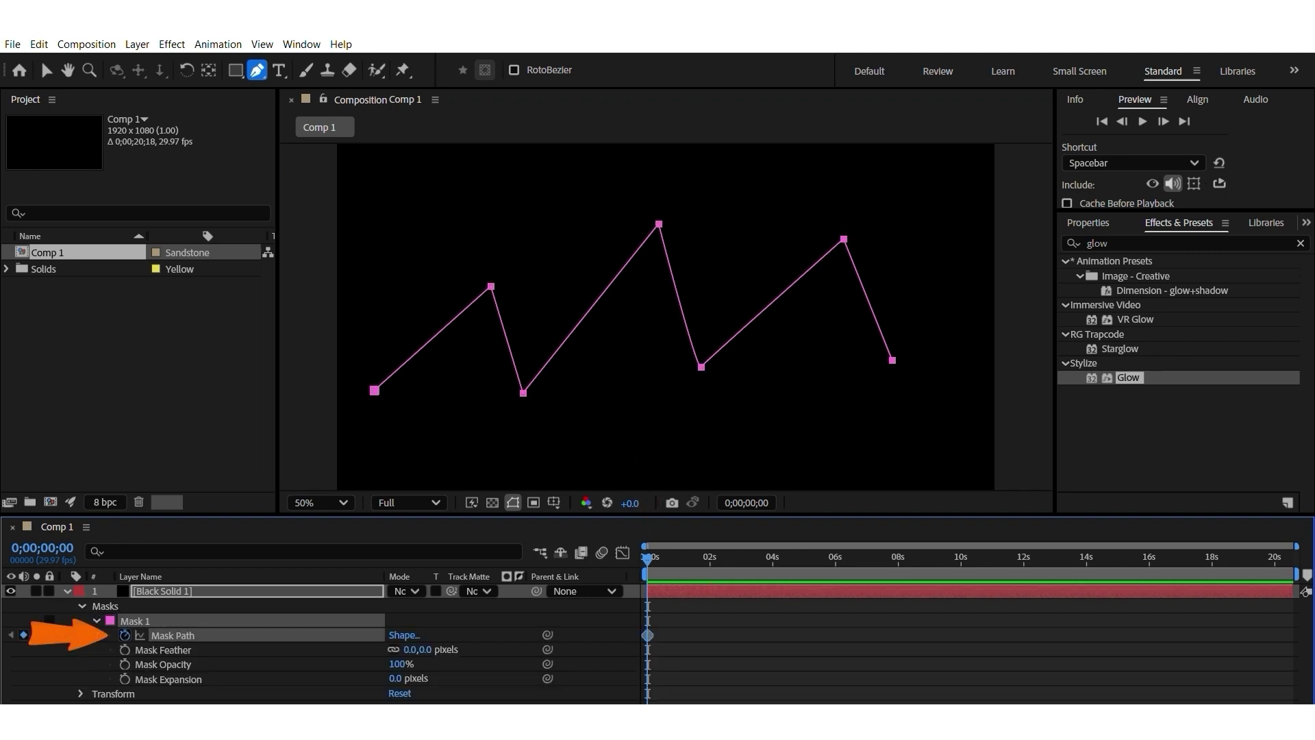
# At the timeline's end, pull the zigzag's middle points down and raise a low point into a peak.
pyautogui.moveTo(1271, 542); pyautogui.dragTo(1290, 552)
pyautogui.click(46, 70)
pyautogui.click(464, 285)
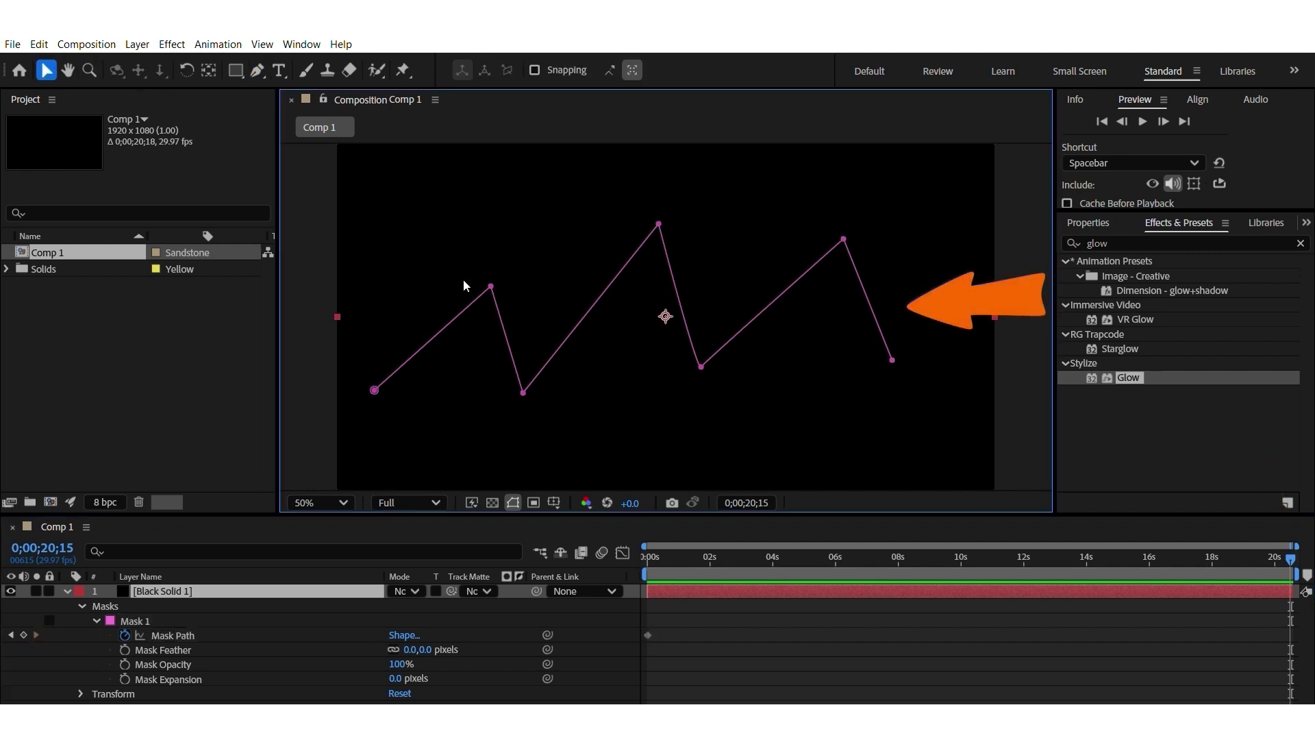
pyautogui.moveTo(491, 285); pyautogui.dragTo(477, 414)
pyautogui.moveTo(658, 224); pyautogui.dragTo(638, 380)
pyautogui.moveTo(843, 239); pyautogui.dragTo(680, 235)
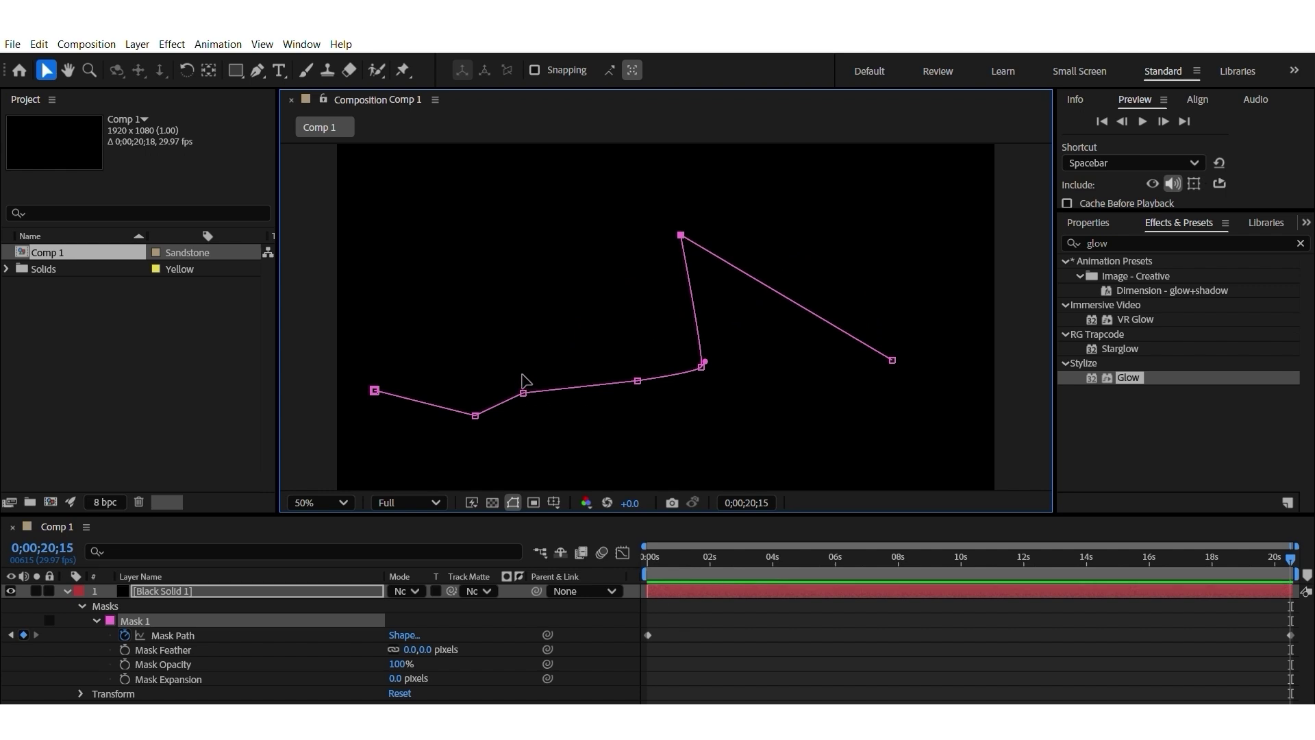
pyautogui.moveTo(523, 393); pyautogui.dragTo(536, 238)
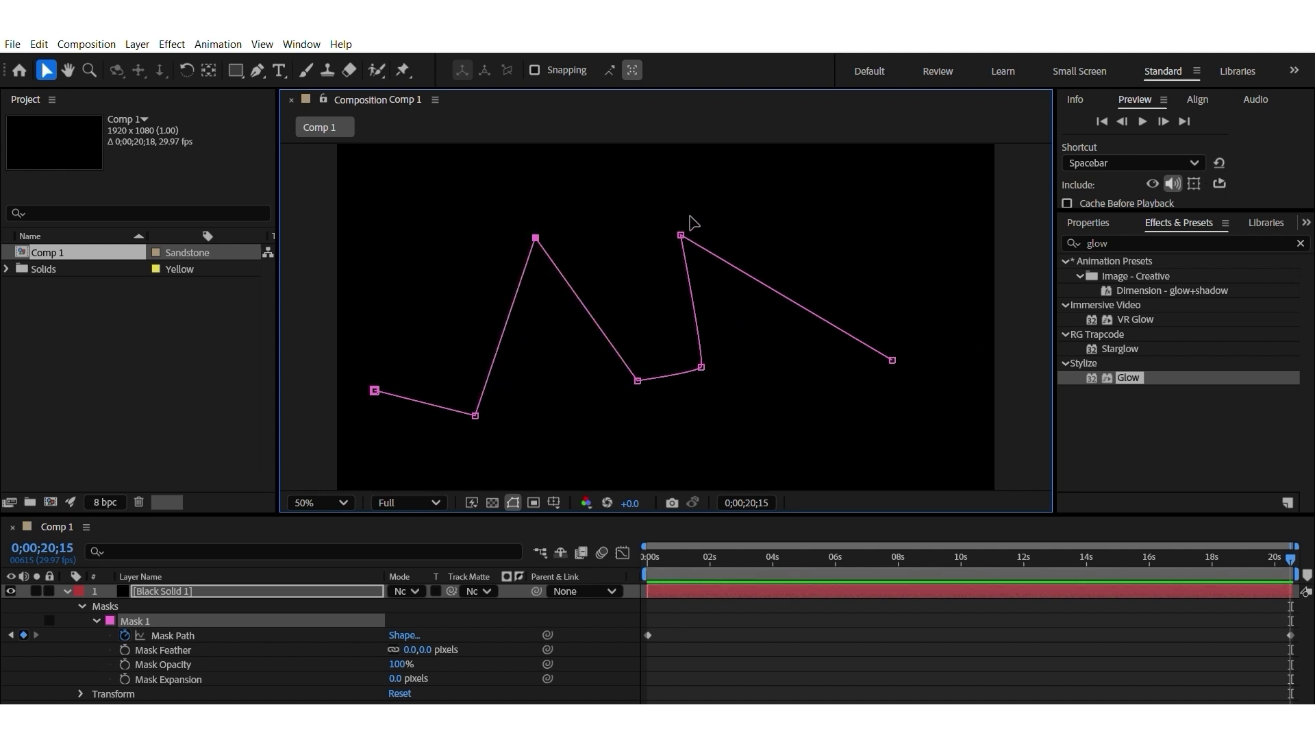
# Finish repositioning the zigzag vertices and scrub to about 11 seconds to preview the animation.
pyautogui.moveTo(680, 234); pyautogui.dragTo(853, 195)
pyautogui.moveTo(703, 363); pyautogui.dragTo(678, 291)
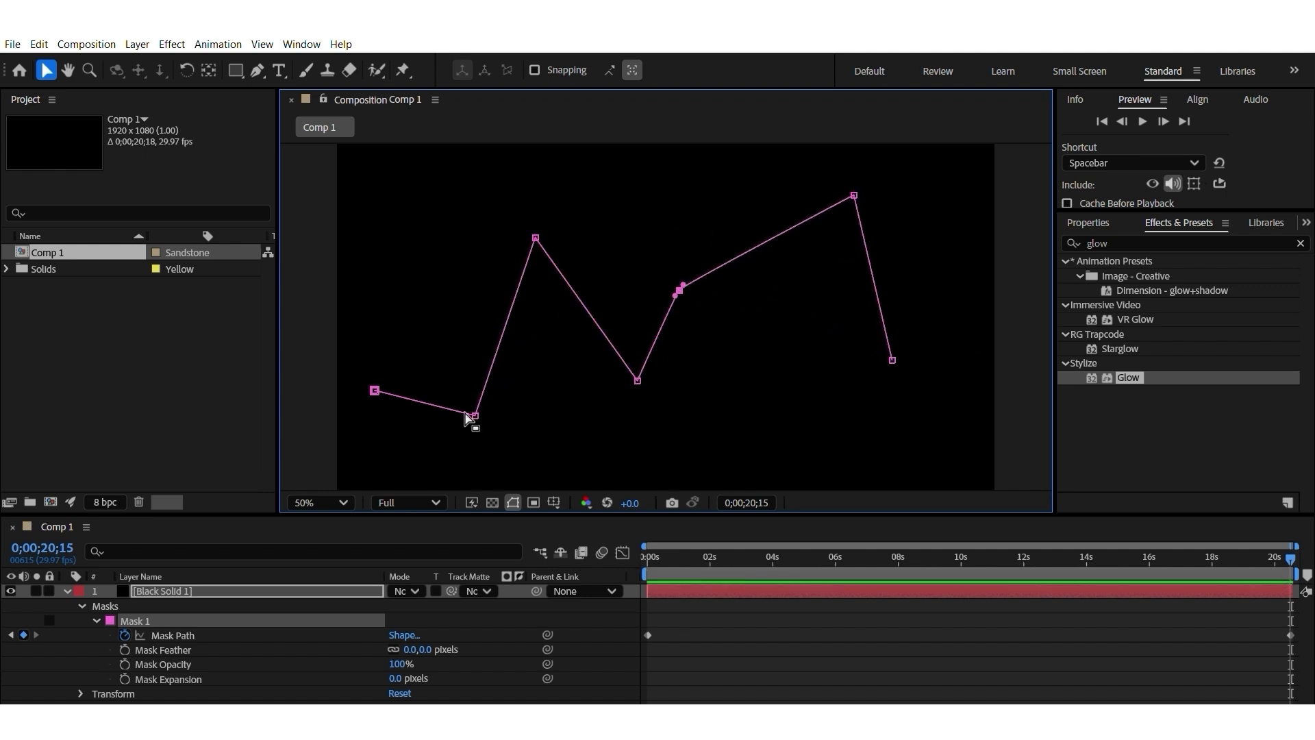
pyautogui.moveTo(374, 390); pyautogui.dragTo(376, 287)
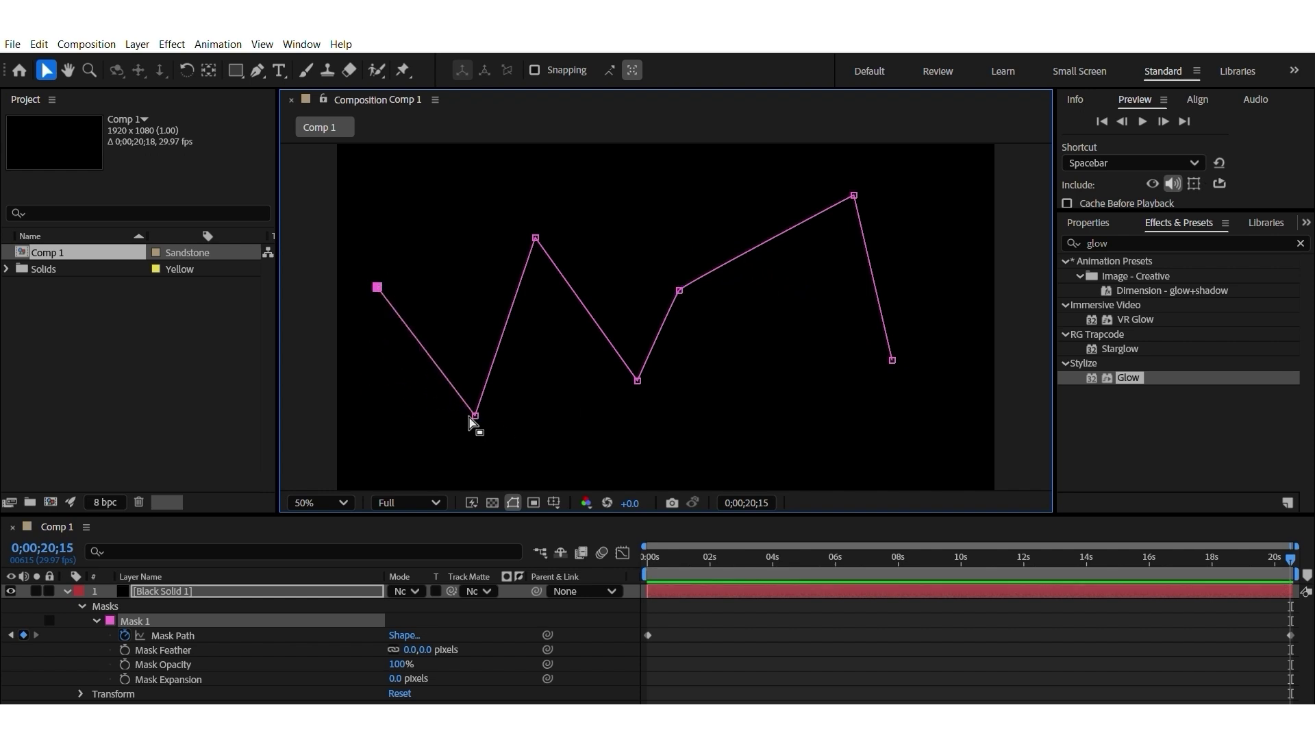
pyautogui.moveTo(476, 411); pyautogui.dragTo(429, 418)
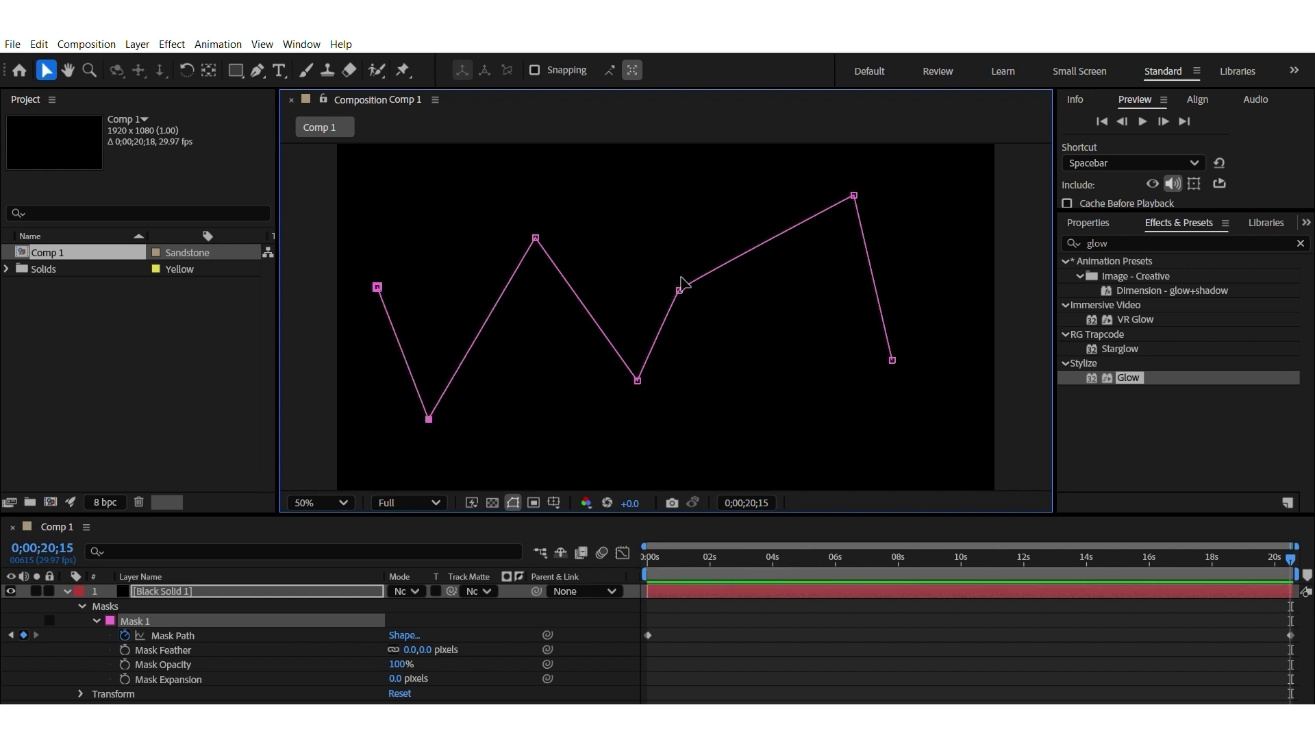
pyautogui.moveTo(680, 288); pyautogui.dragTo(783, 432)
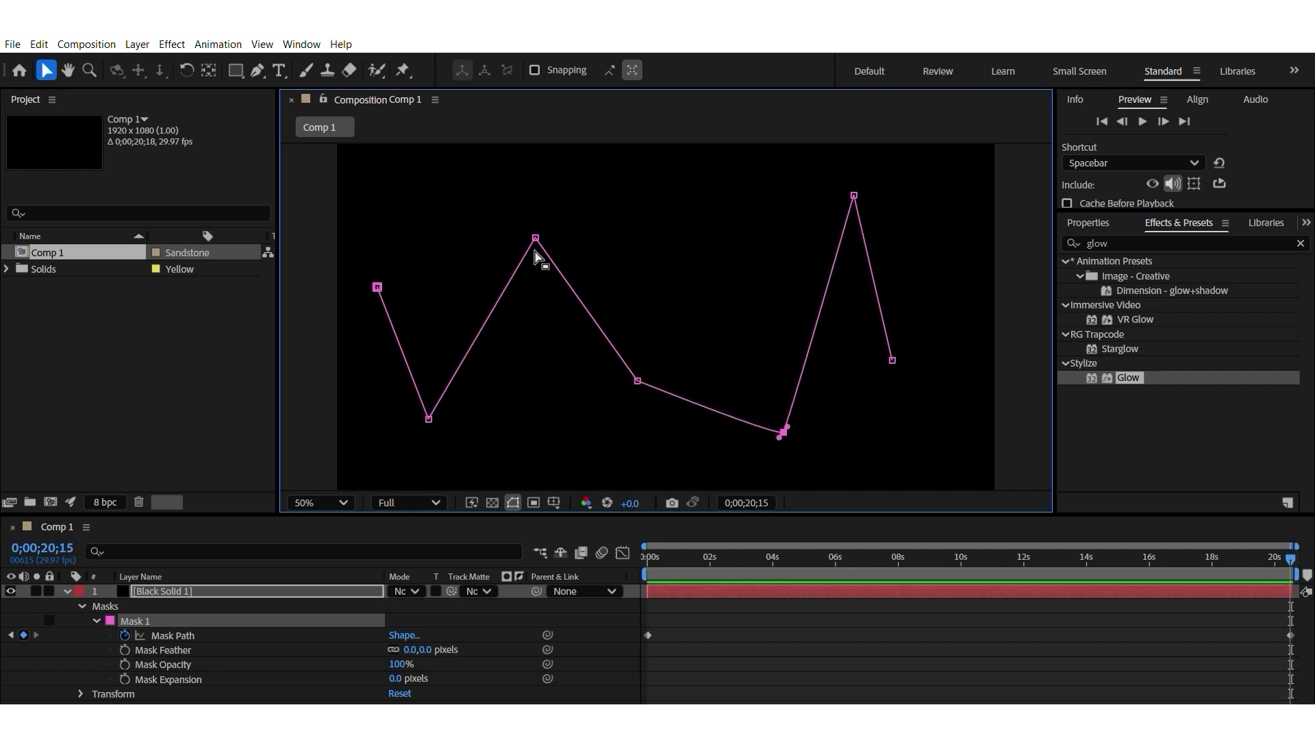
pyautogui.moveTo(535, 238); pyautogui.dragTo(545, 307)
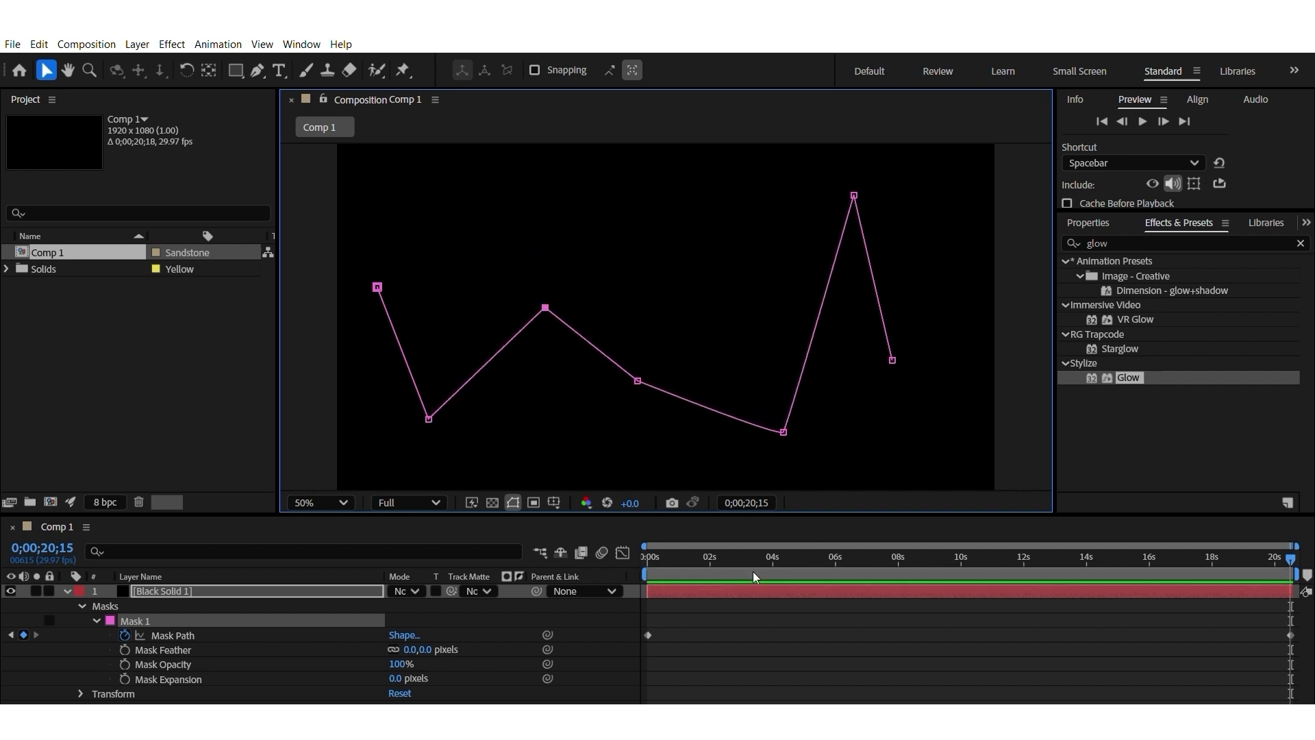
pyautogui.moveTo(655, 546); pyautogui.dragTo(1019, 541)
# Create a new black solid, Black Solid 2, and apply the Saber effect to it.
pyautogui.click(65, 591)
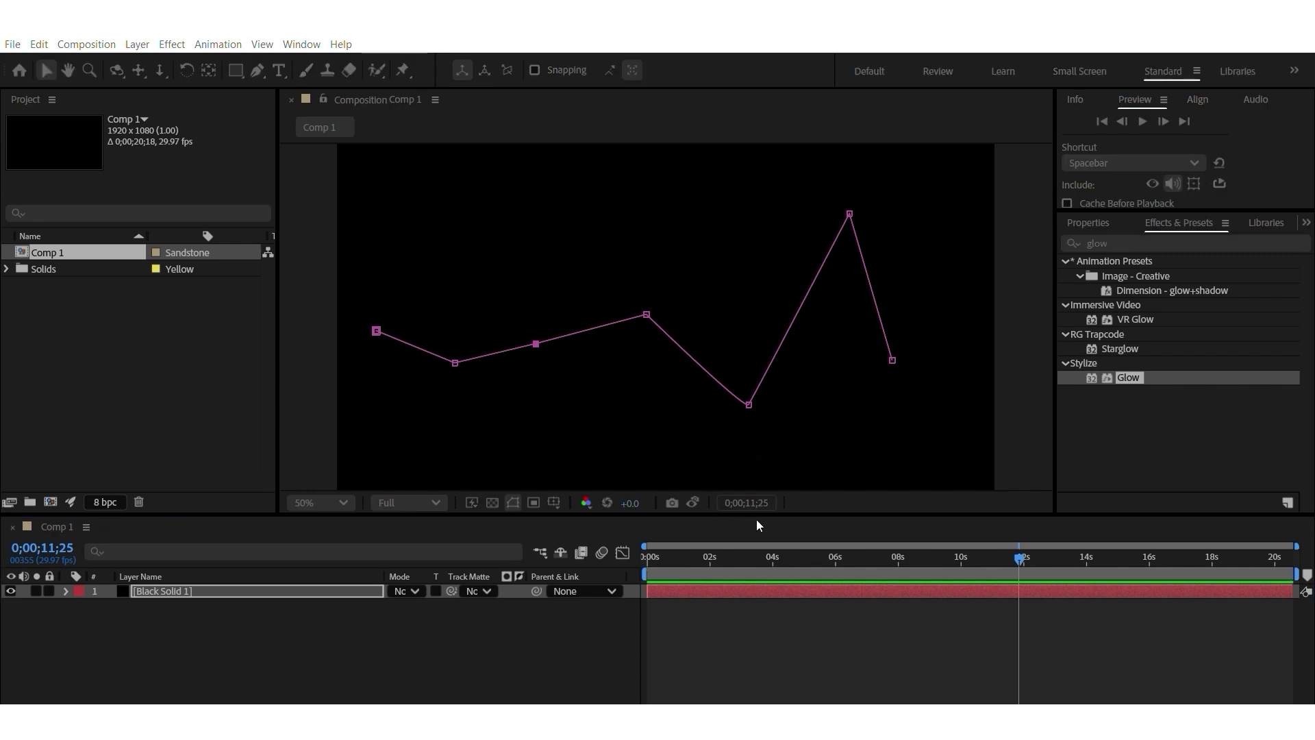
pyautogui.press('Return')
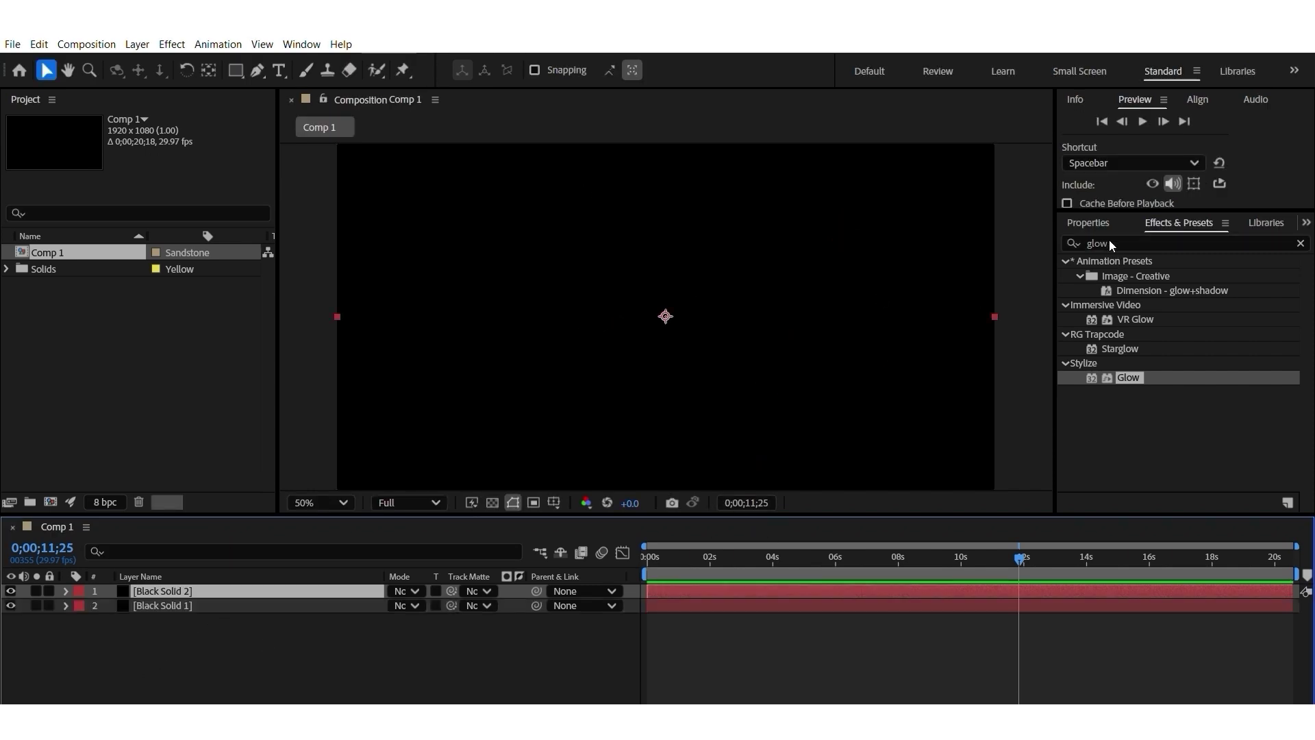
pyautogui.click(1111, 244)
pyautogui.write('saber')
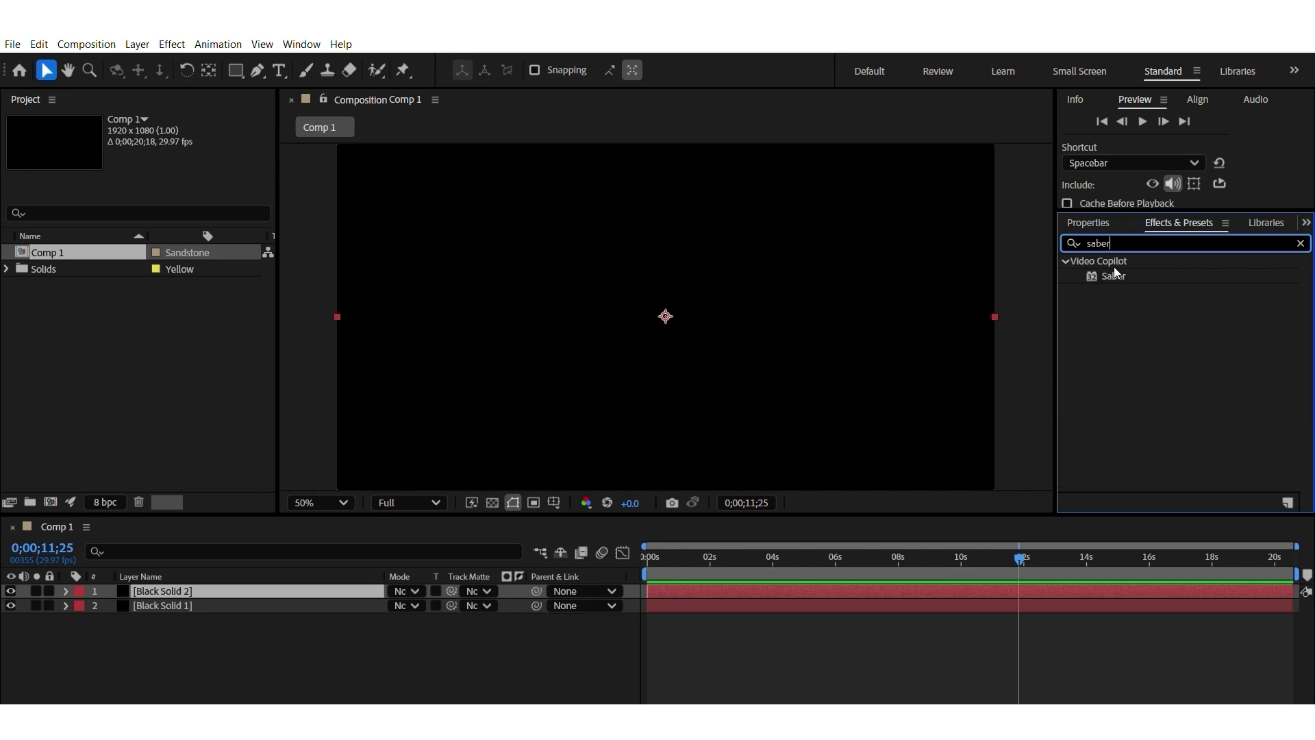
pyautogui.moveTo(1114, 269); pyautogui.dragTo(791, 575)
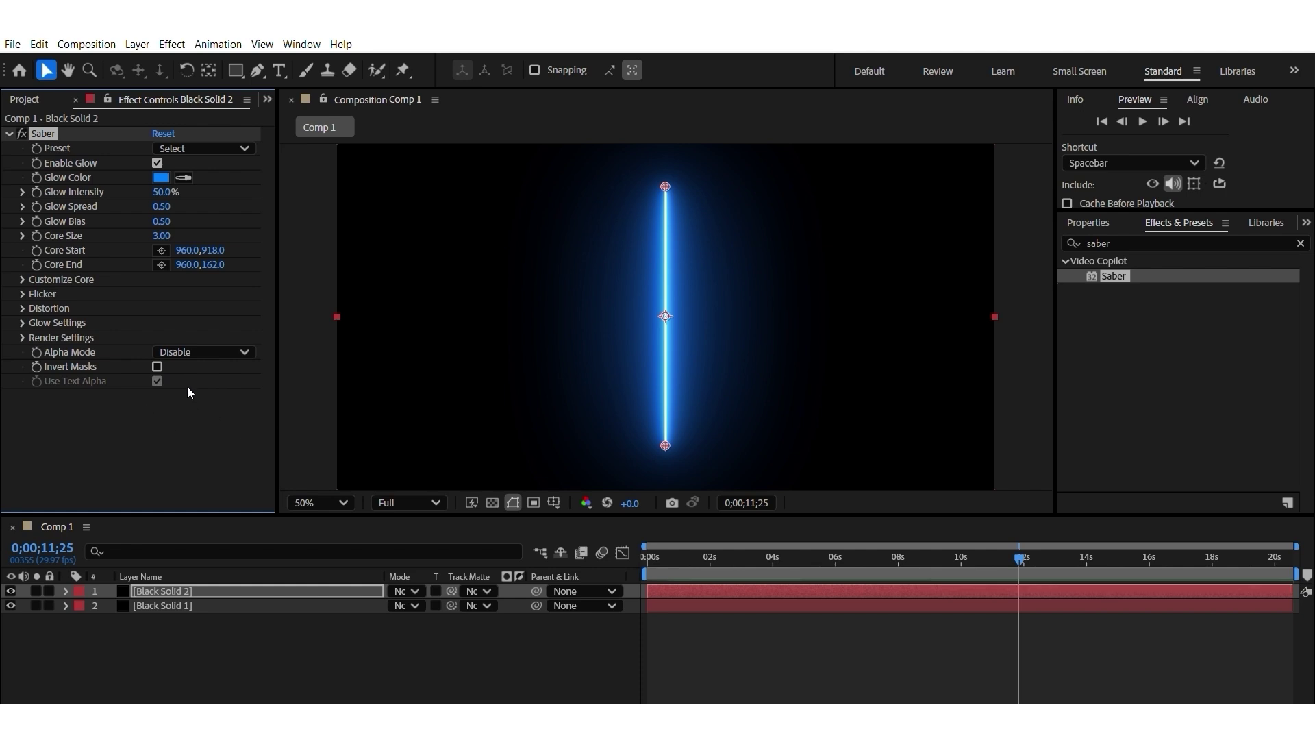
# Set Saber's Core Type to Layer Masks and return the playhead to 0;00;00;00.
pyautogui.click(22, 279)
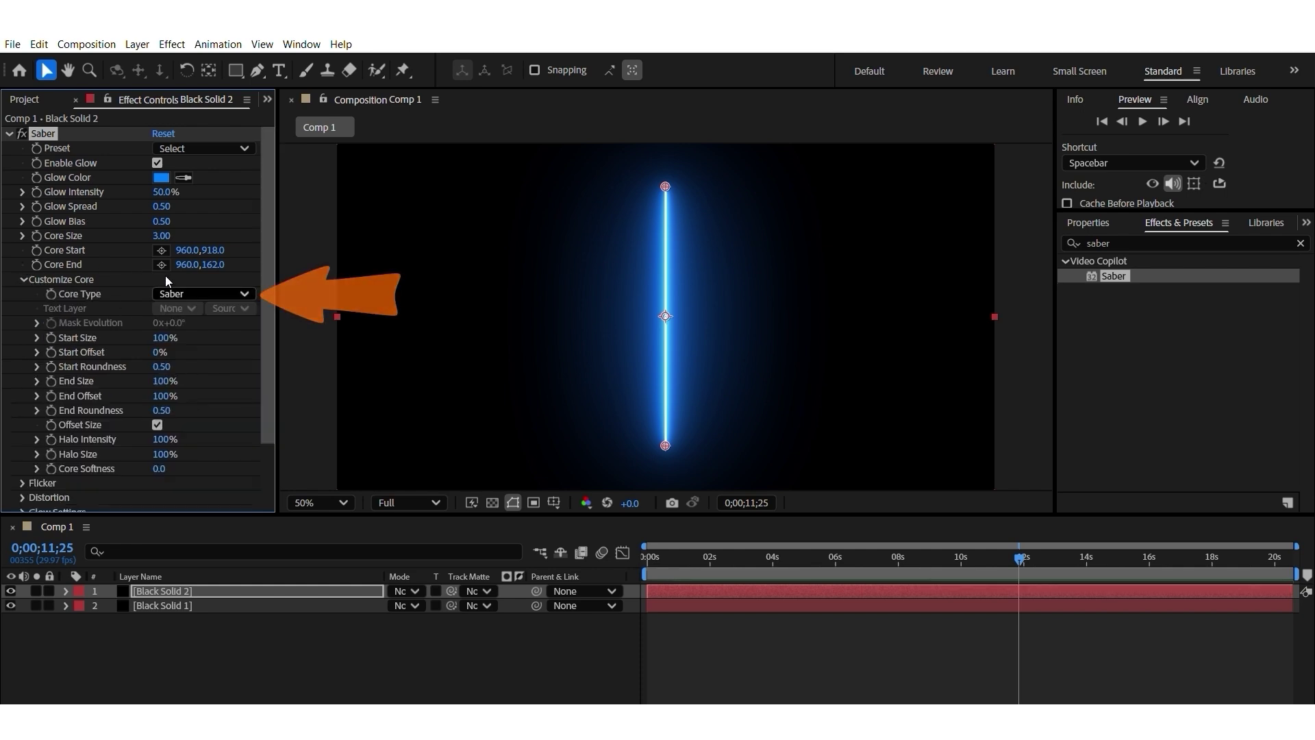
pyautogui.click(183, 294)
pyautogui.click(198, 307)
pyautogui.click(129, 637)
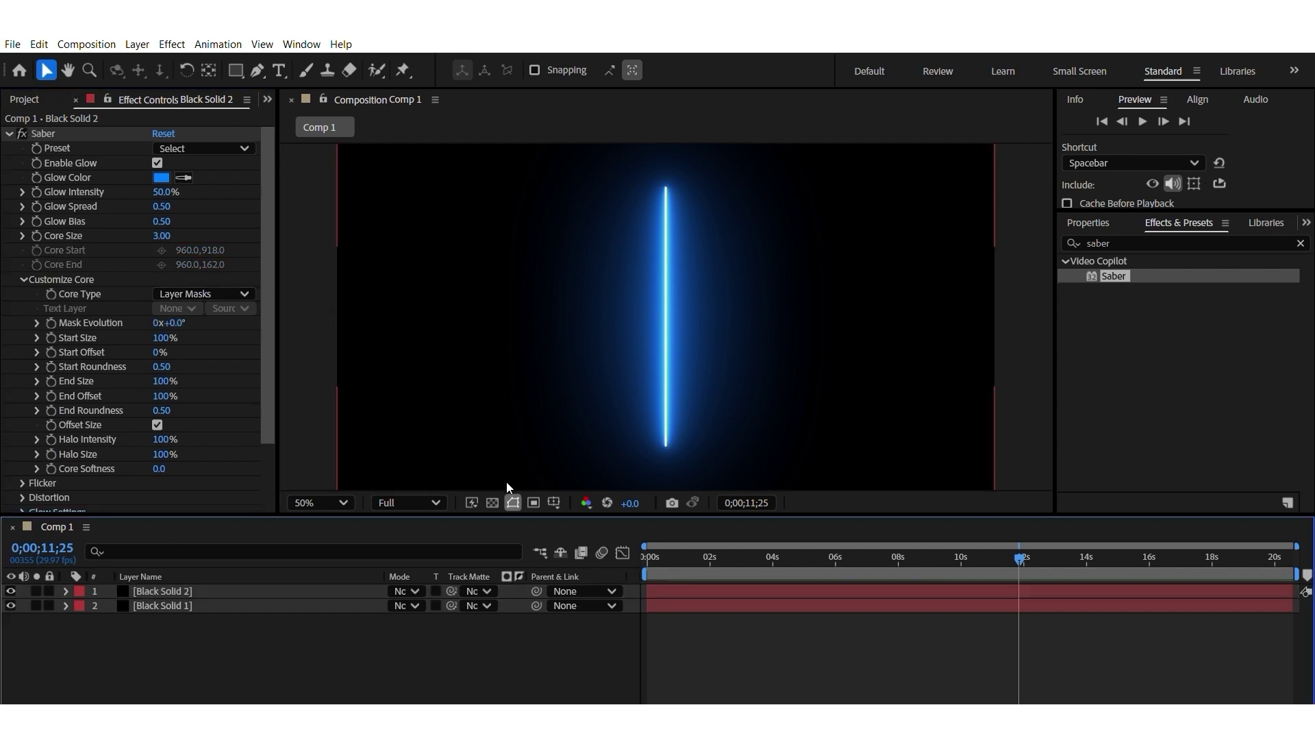
pyautogui.moveTo(663, 553); pyautogui.dragTo(640, 555)
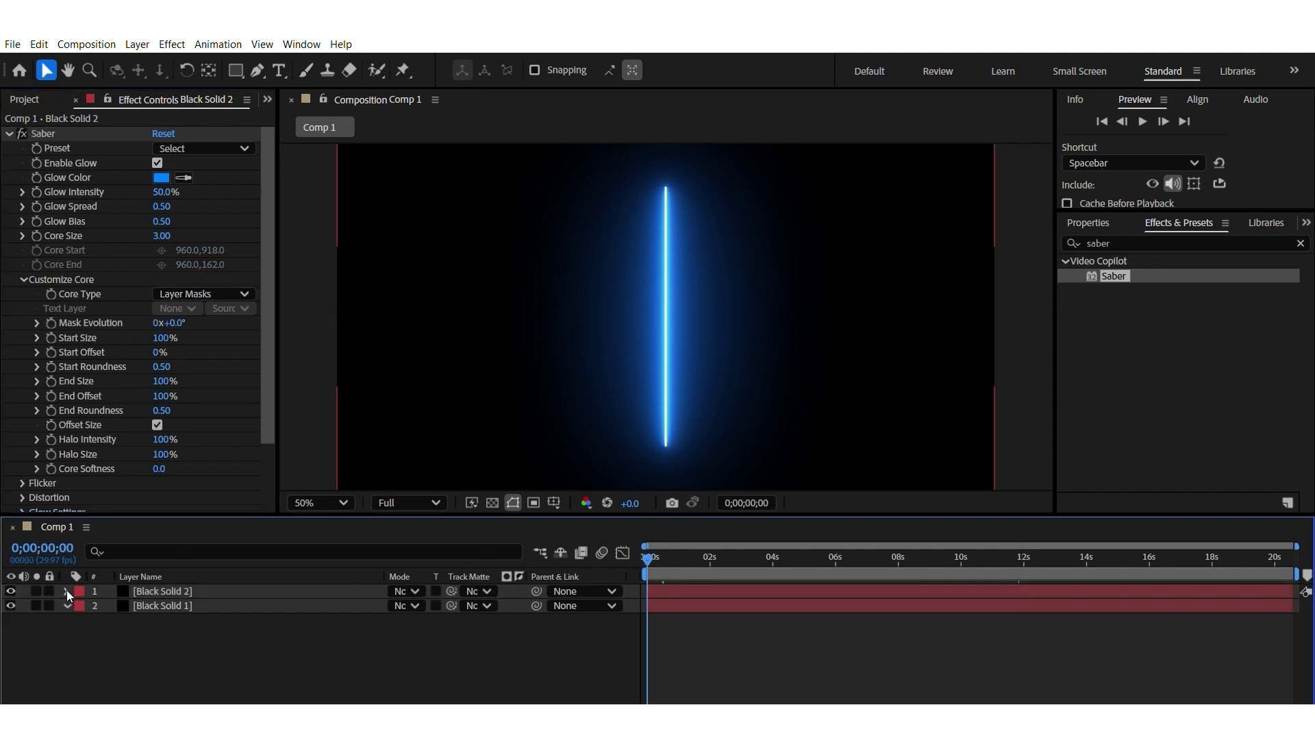
# Paste Mask 1 from Black Solid 1 onto Black Solid 2 and search effects for 'glo'.
pyautogui.click(109, 621)
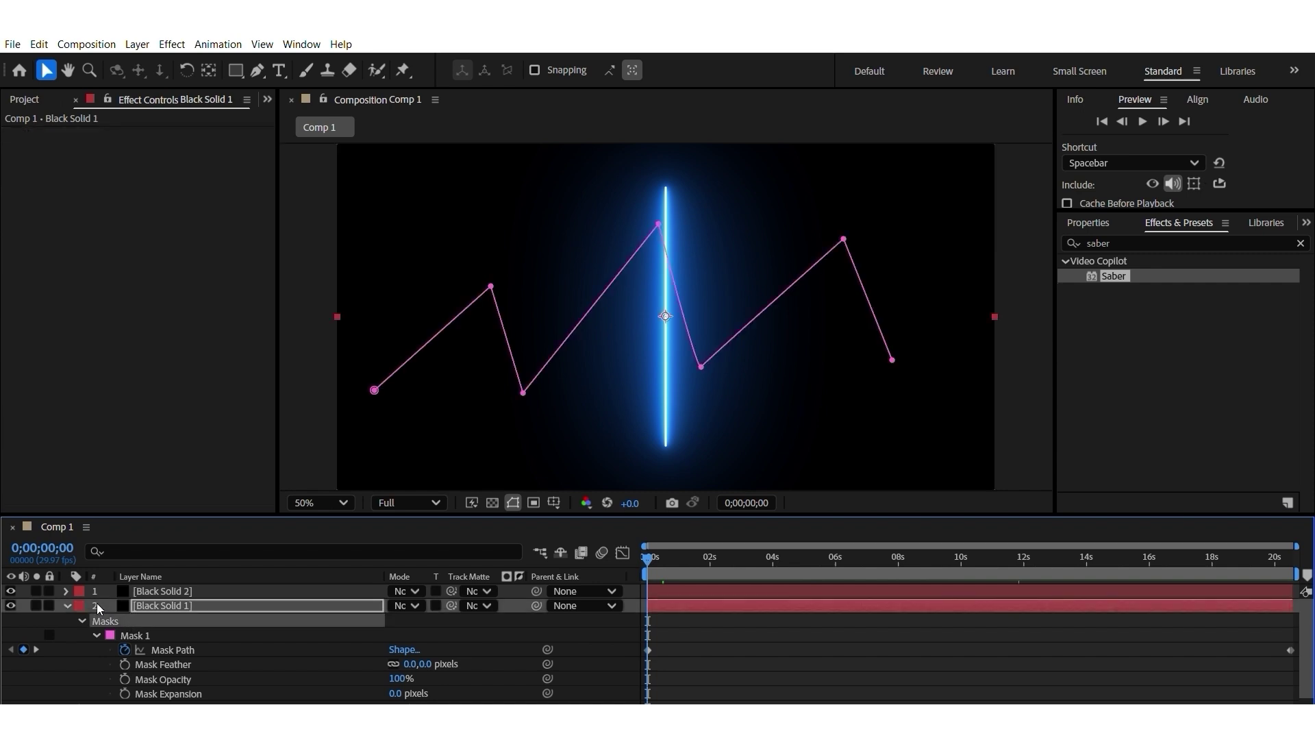
pyautogui.click(141, 590)
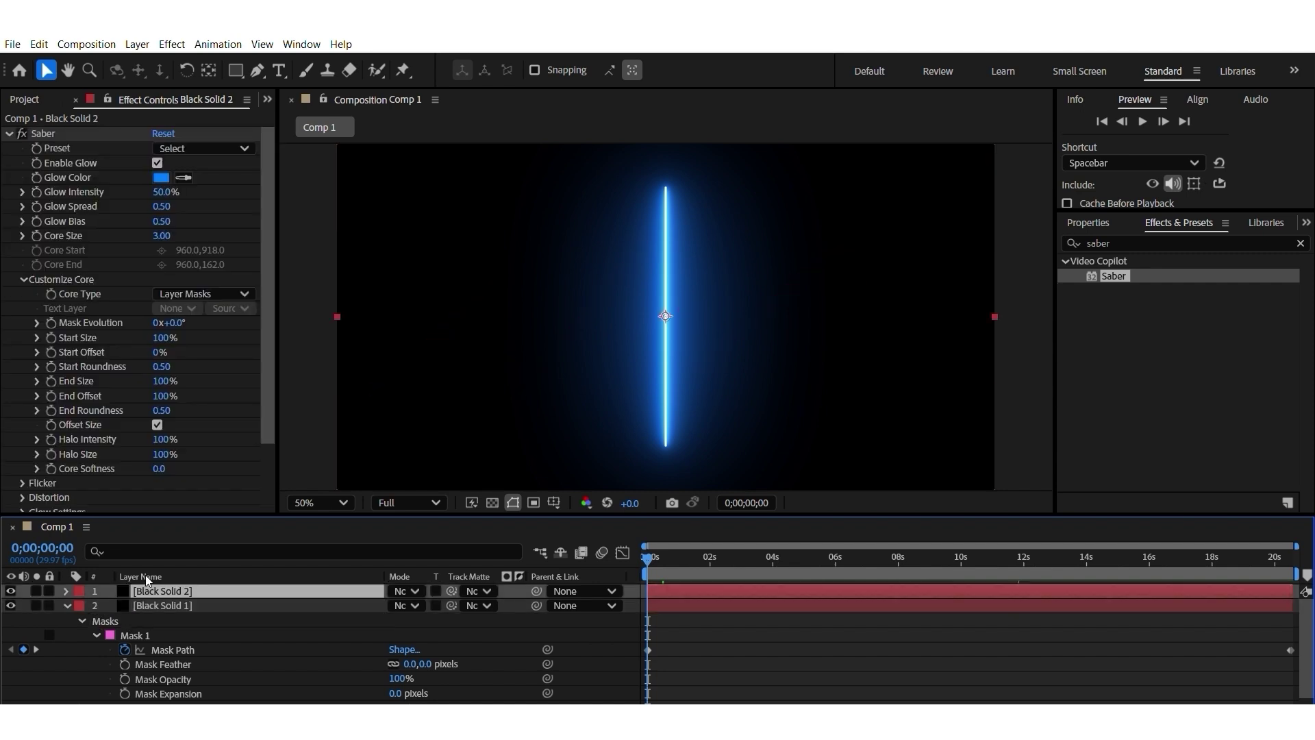
pyautogui.hotkey('ctrl', 'v')
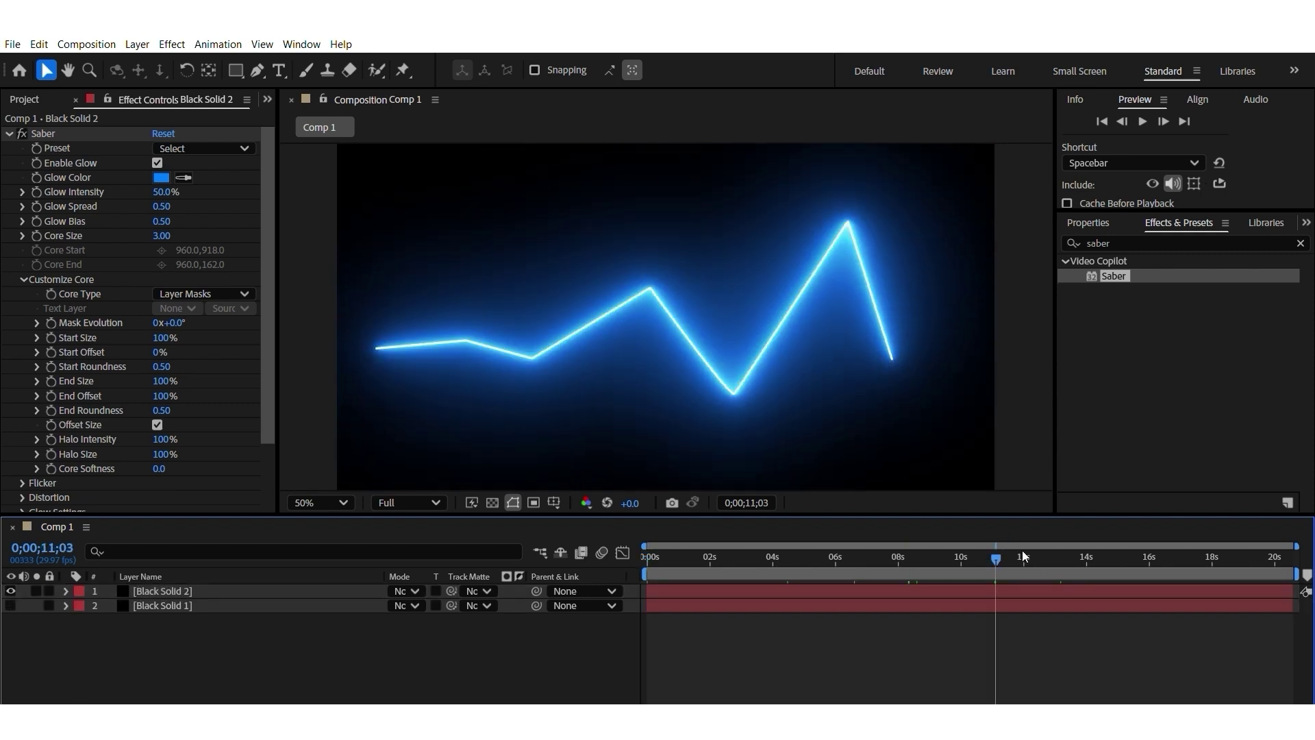
pyautogui.click(1078, 241)
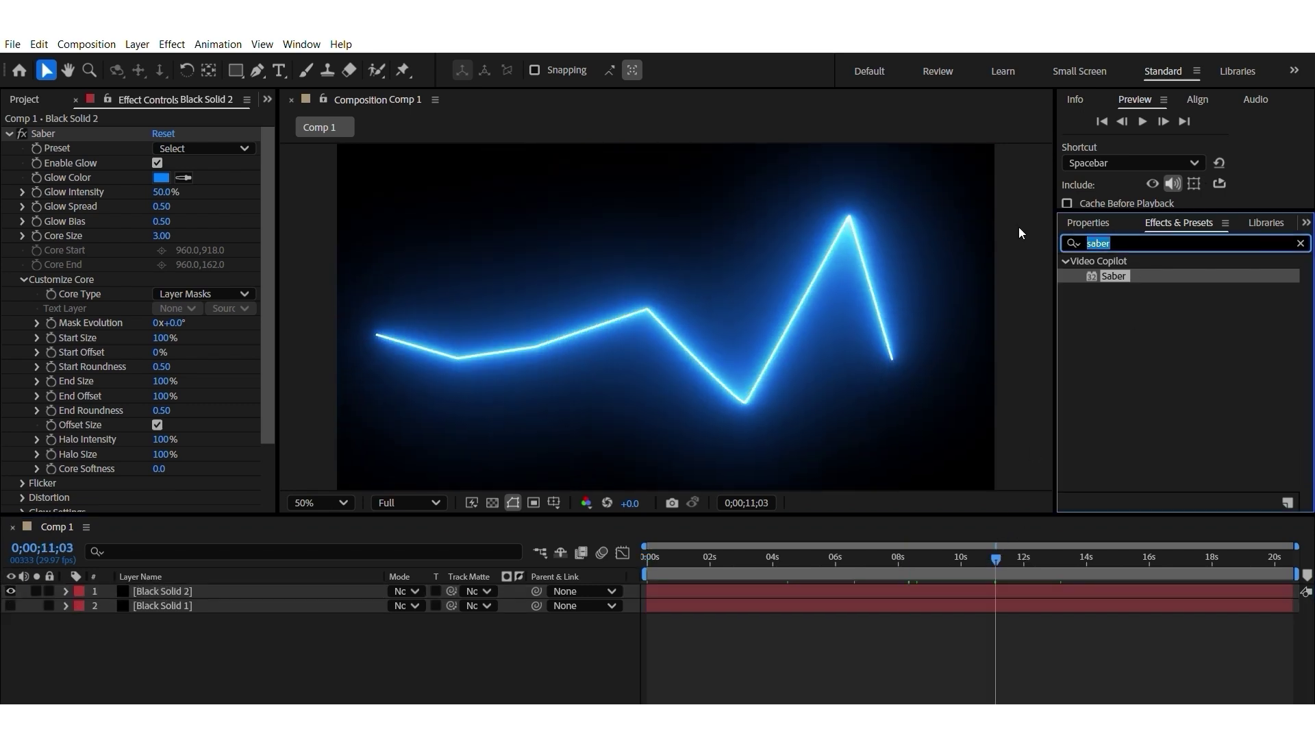
pyautogui.write('glow')
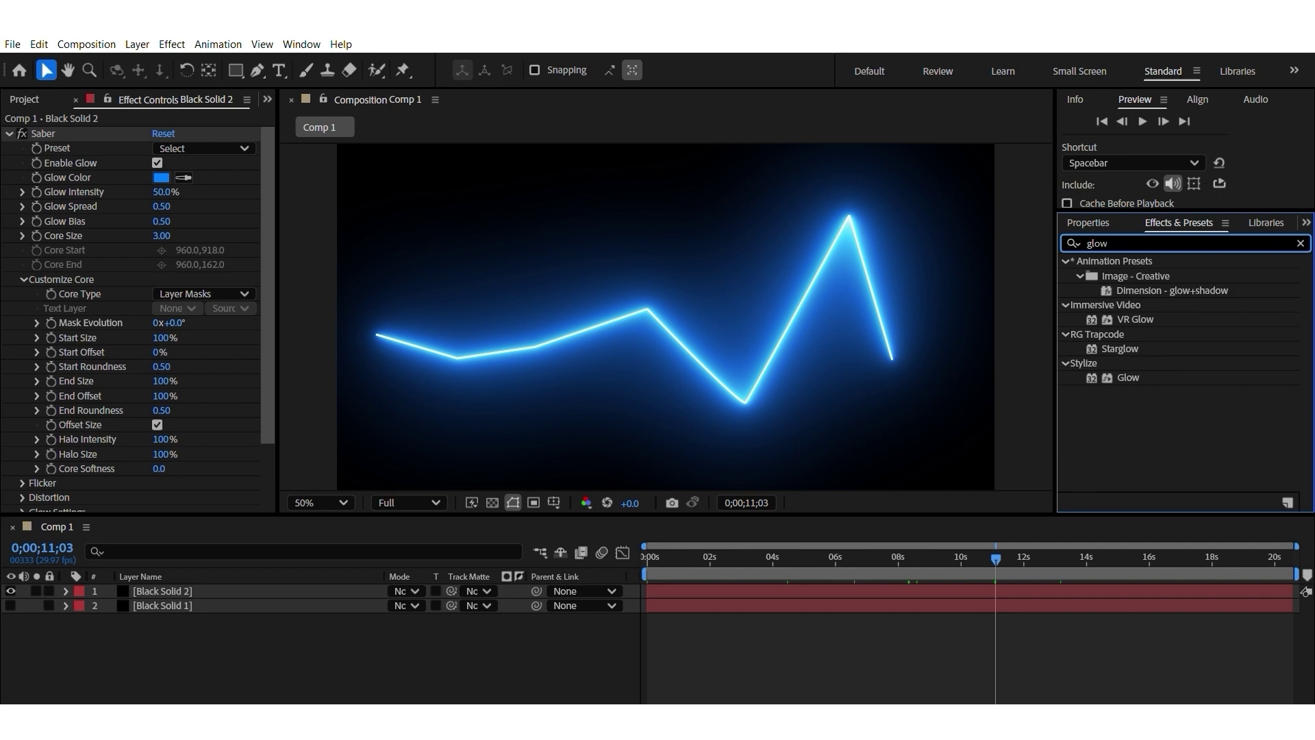
# Apply Starglow to Black Solid 2 and check its multicoloured streaks at earlier frames.
pyautogui.moveTo(1130, 348); pyautogui.dragTo(913, 575)
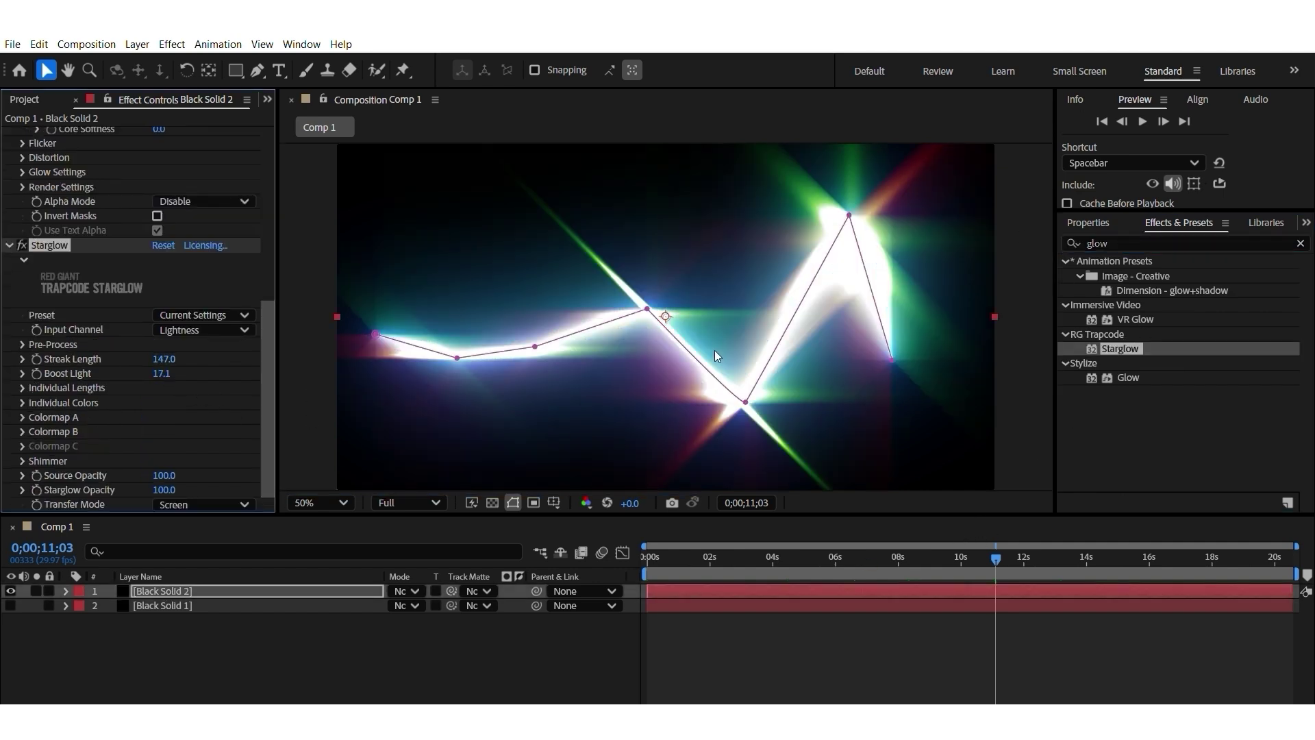
pyautogui.click(660, 545)
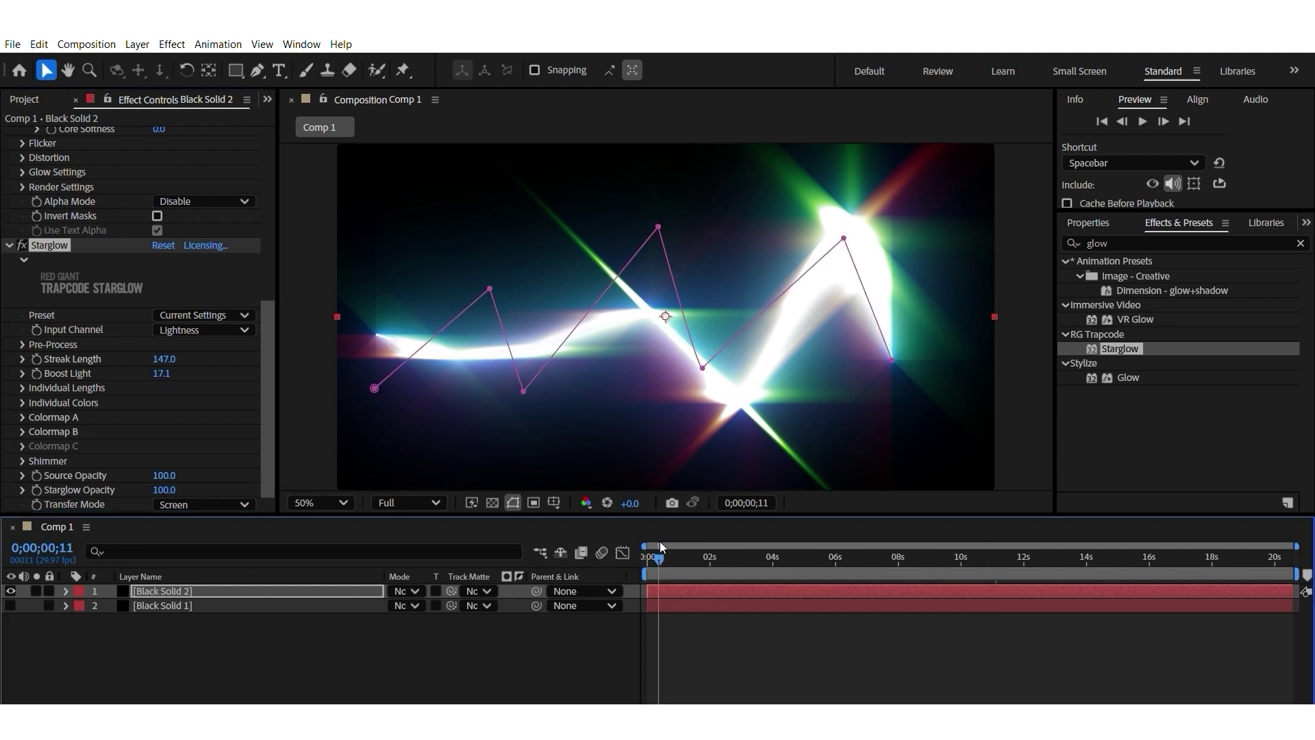
pyautogui.click(725, 544)
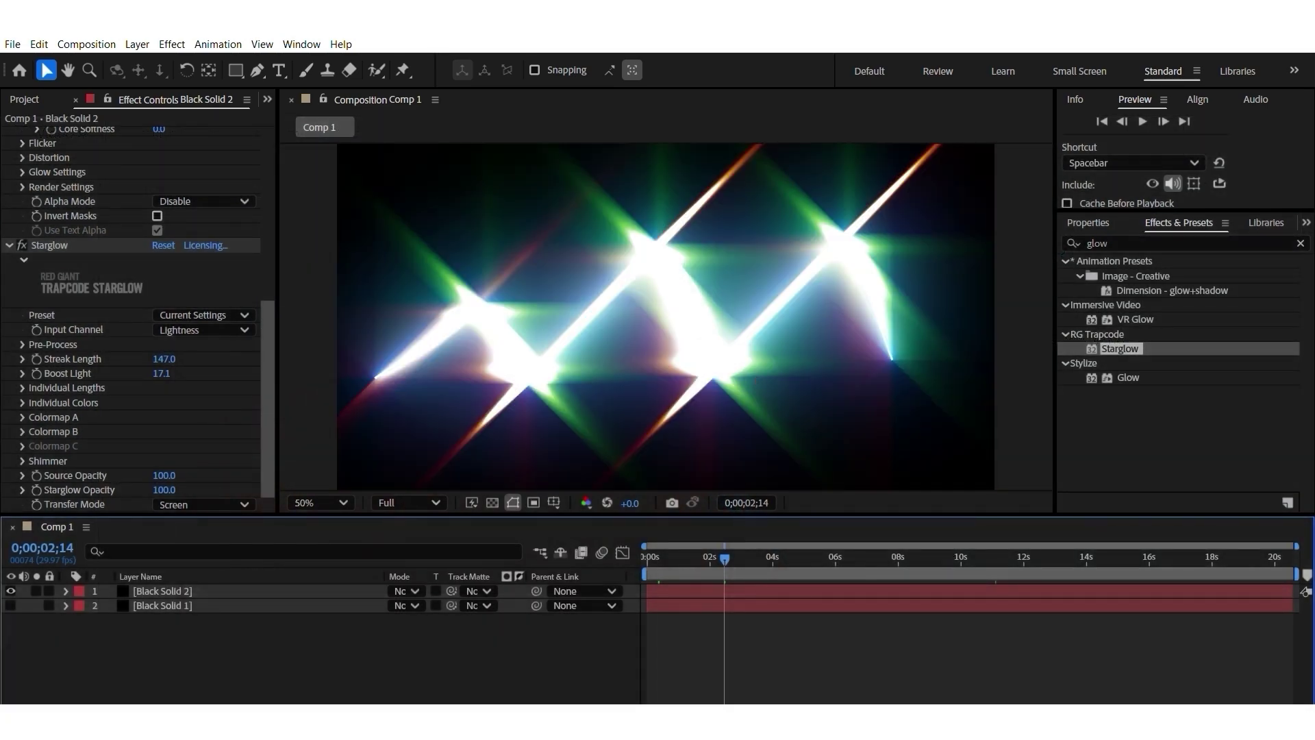
# Create a 'hello' text layer below Black Solid 2 and set its font size to 215 px.
pyautogui.click(827, 547)
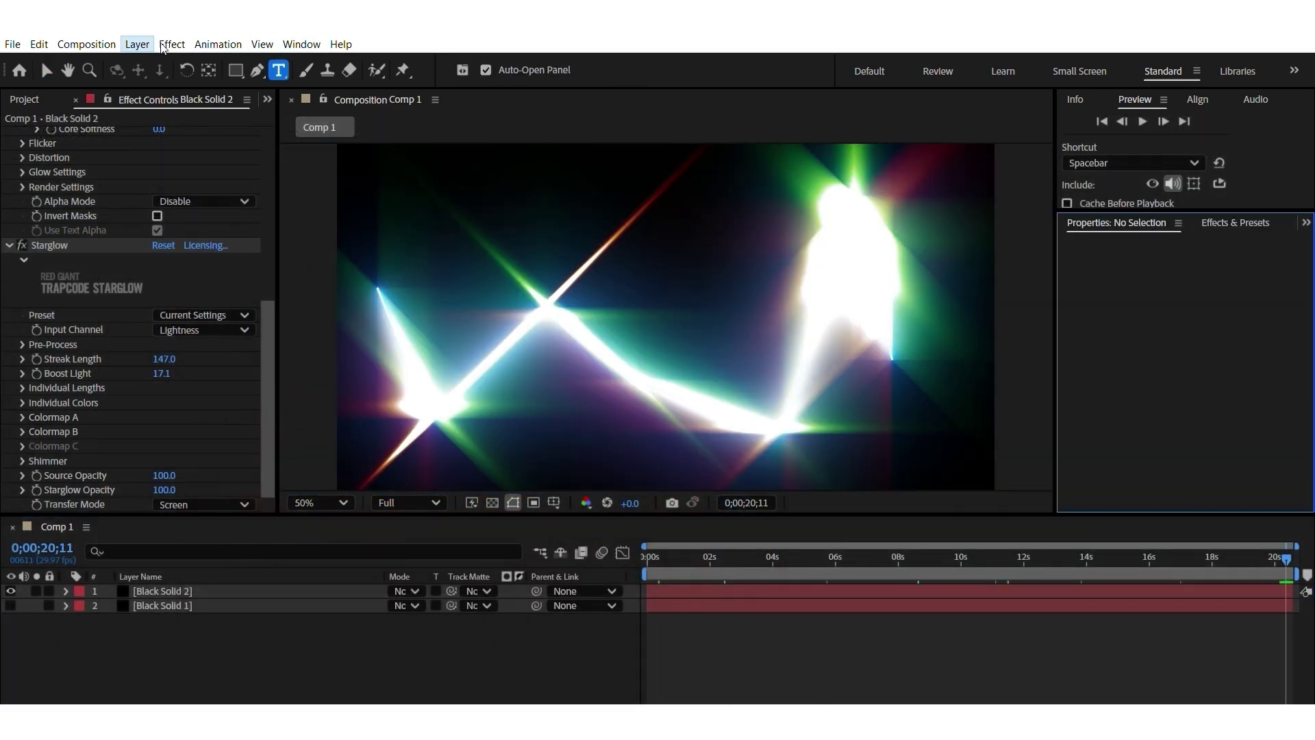
pyautogui.moveTo(165, 591); pyautogui.dragTo(158, 606)
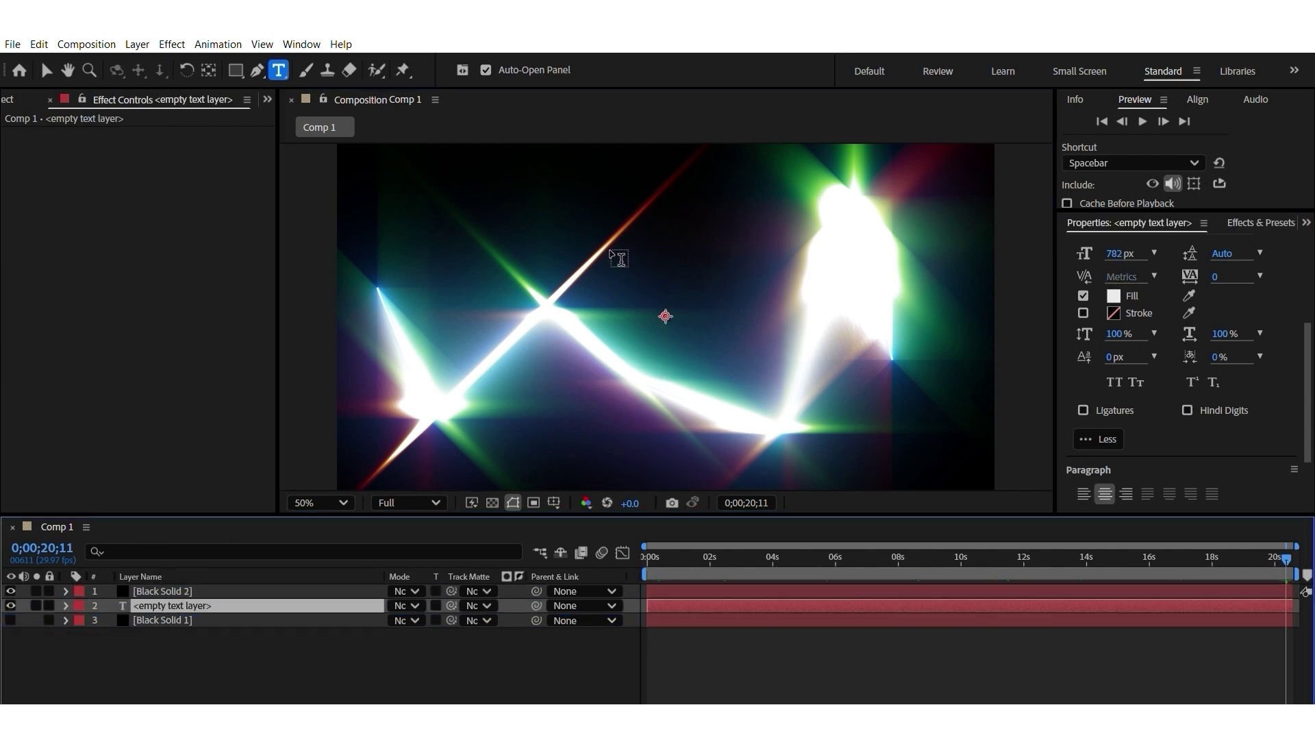
pyautogui.moveTo(387, 211); pyautogui.dragTo(905, 438)
pyautogui.write('hello')
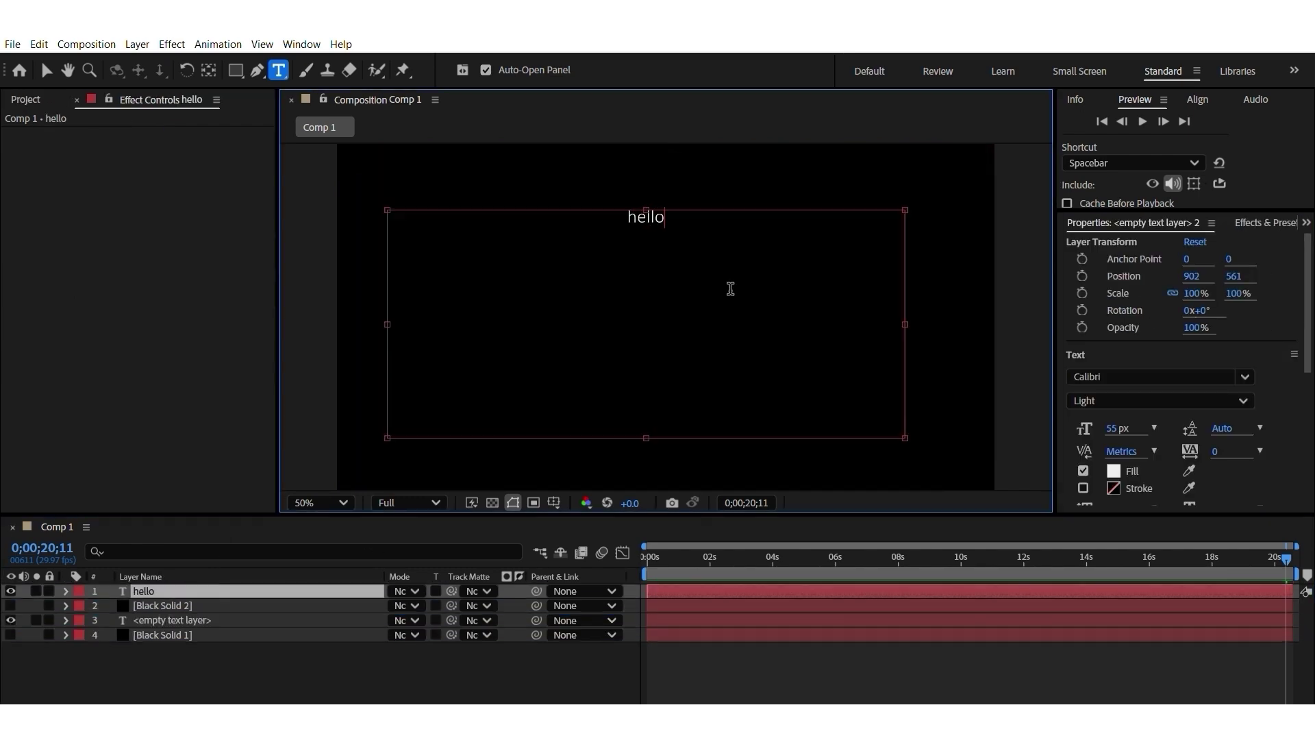
pyautogui.hotkey('ctrl', 'a')
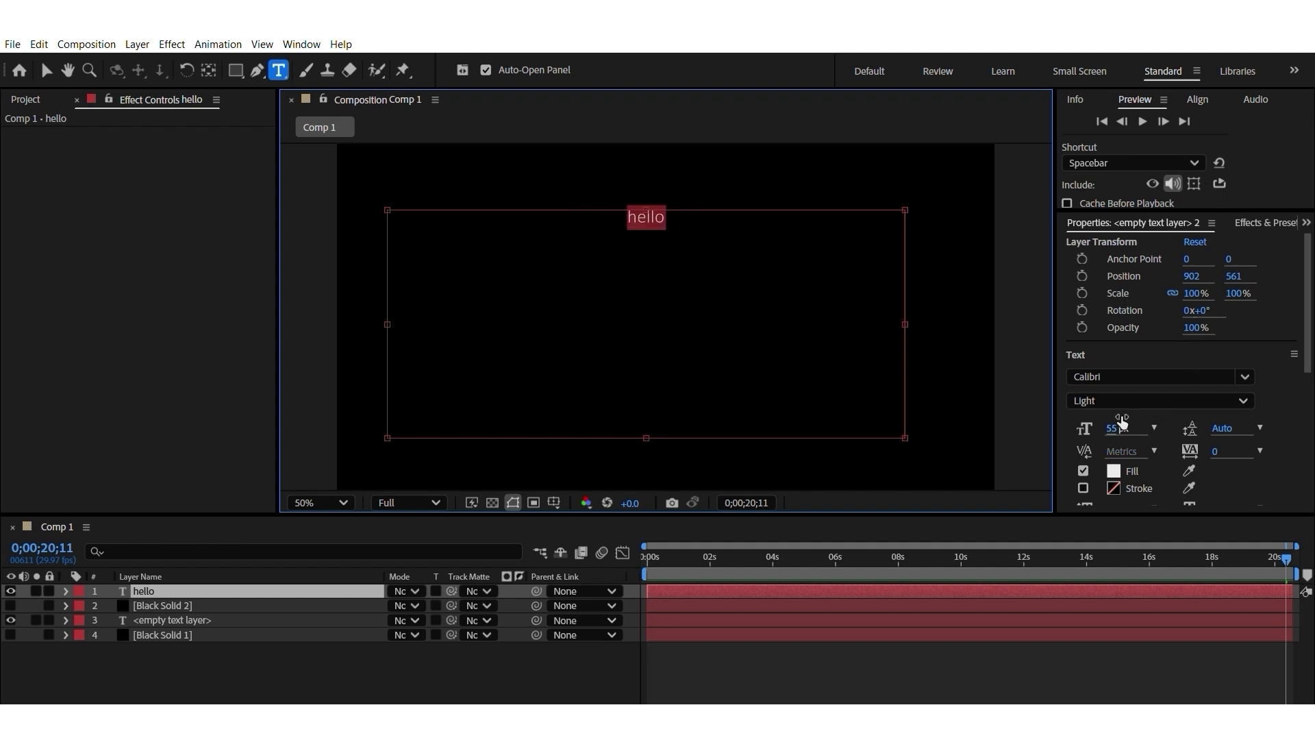
pyautogui.click(1123, 452)
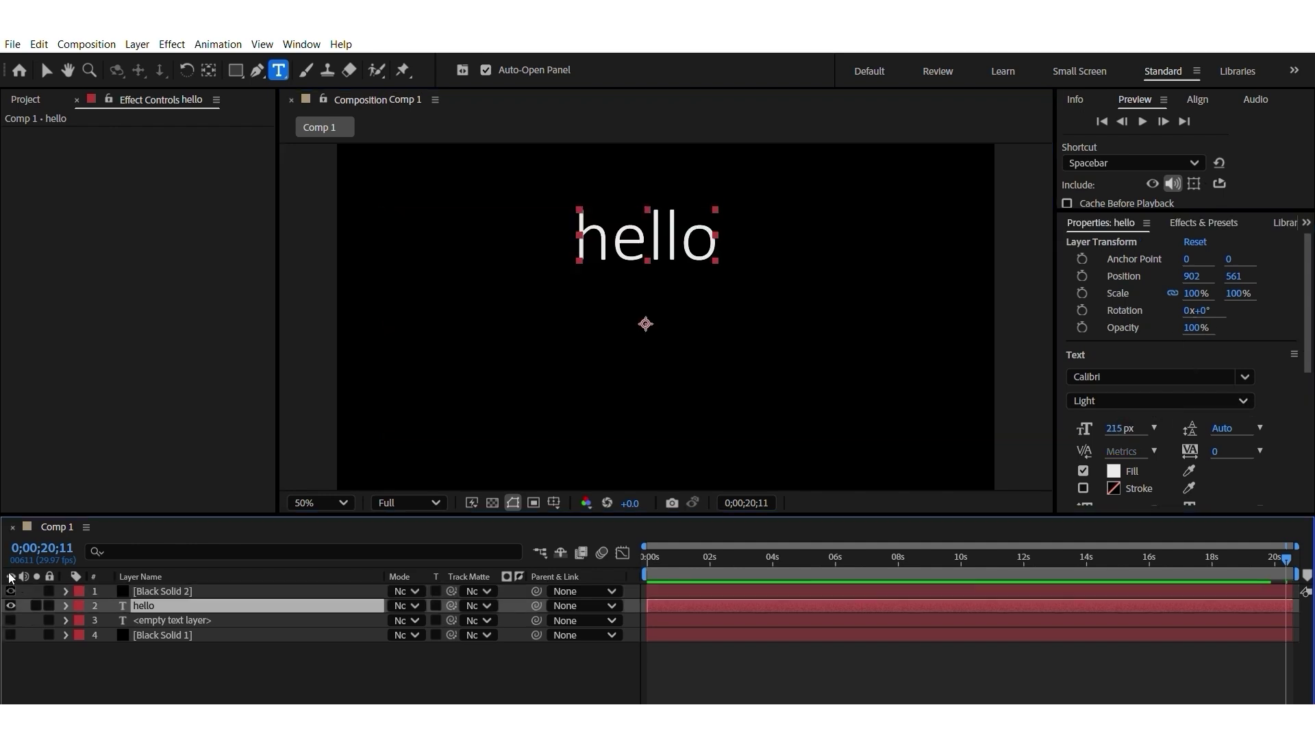
# Set Saber's Core Type to Text Layer using the hello layer, with Glow Intensity at 15%.
pyautogui.click(157, 586)
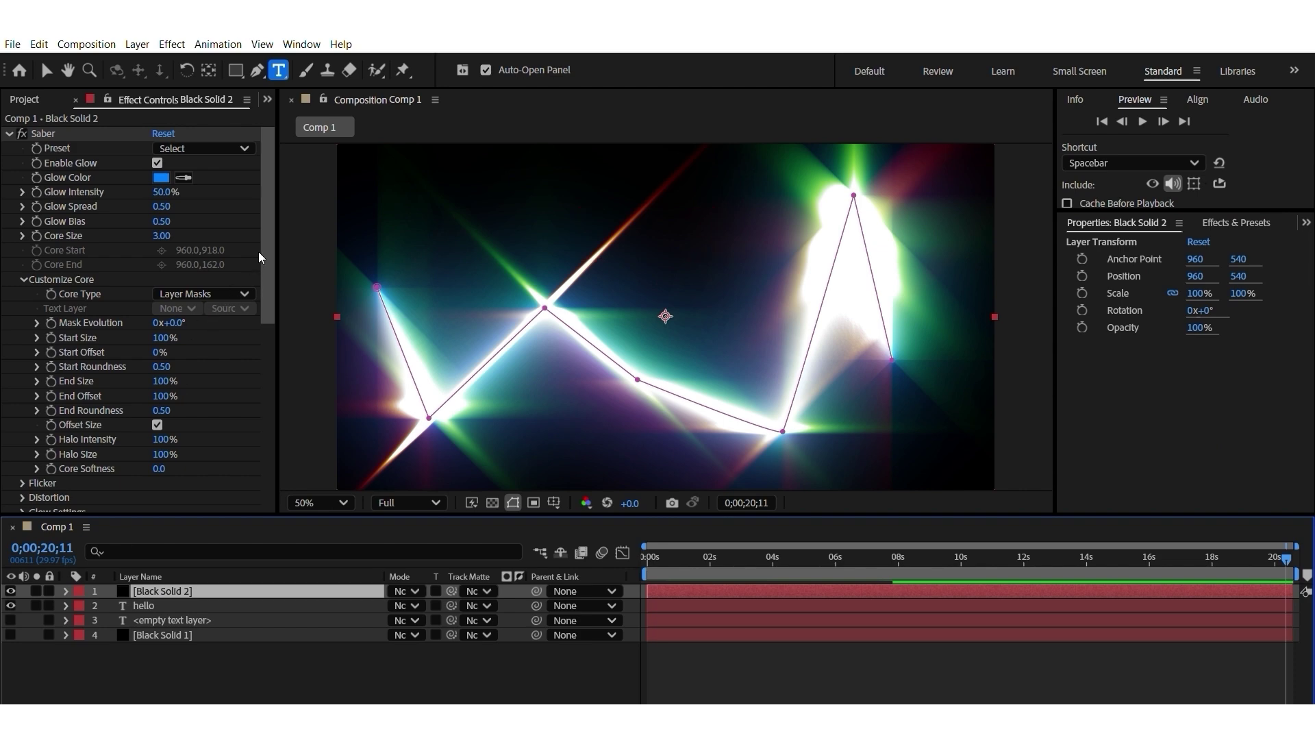
pyautogui.scroll(-2, 265, 260)
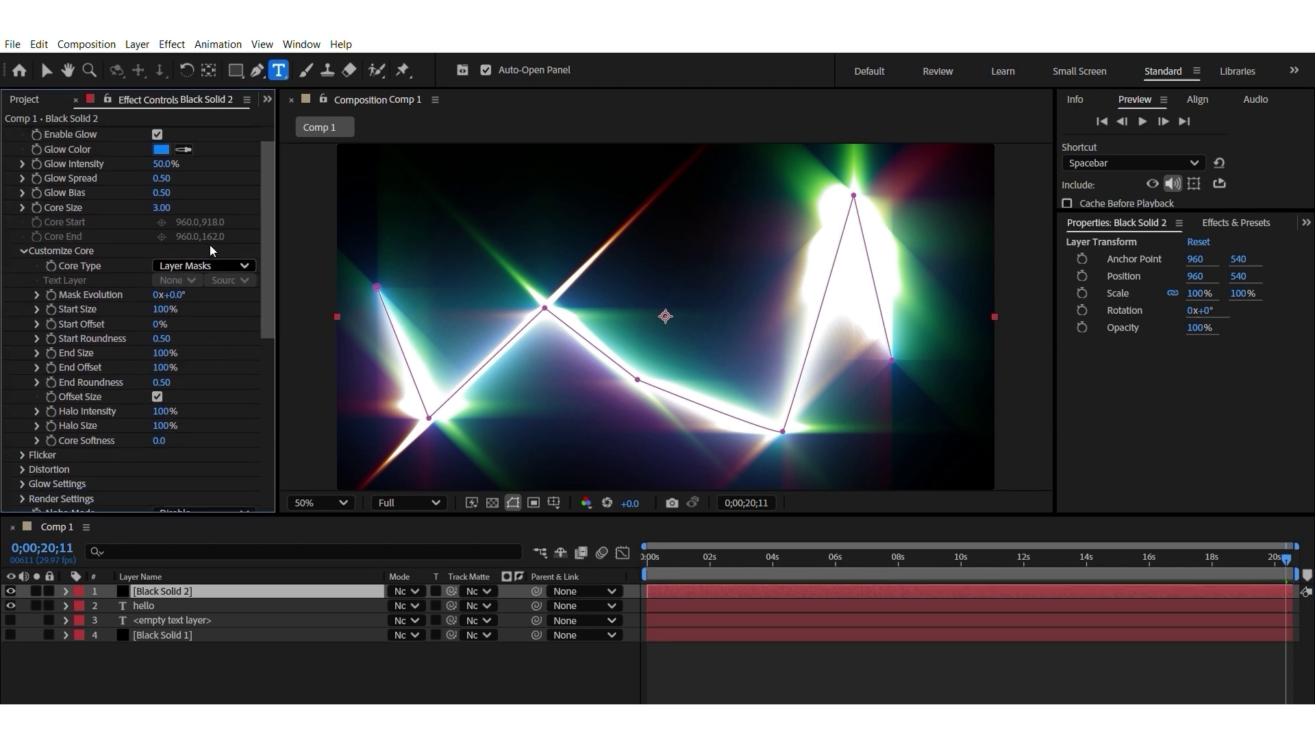
pyautogui.click(205, 266)
pyautogui.click(209, 312)
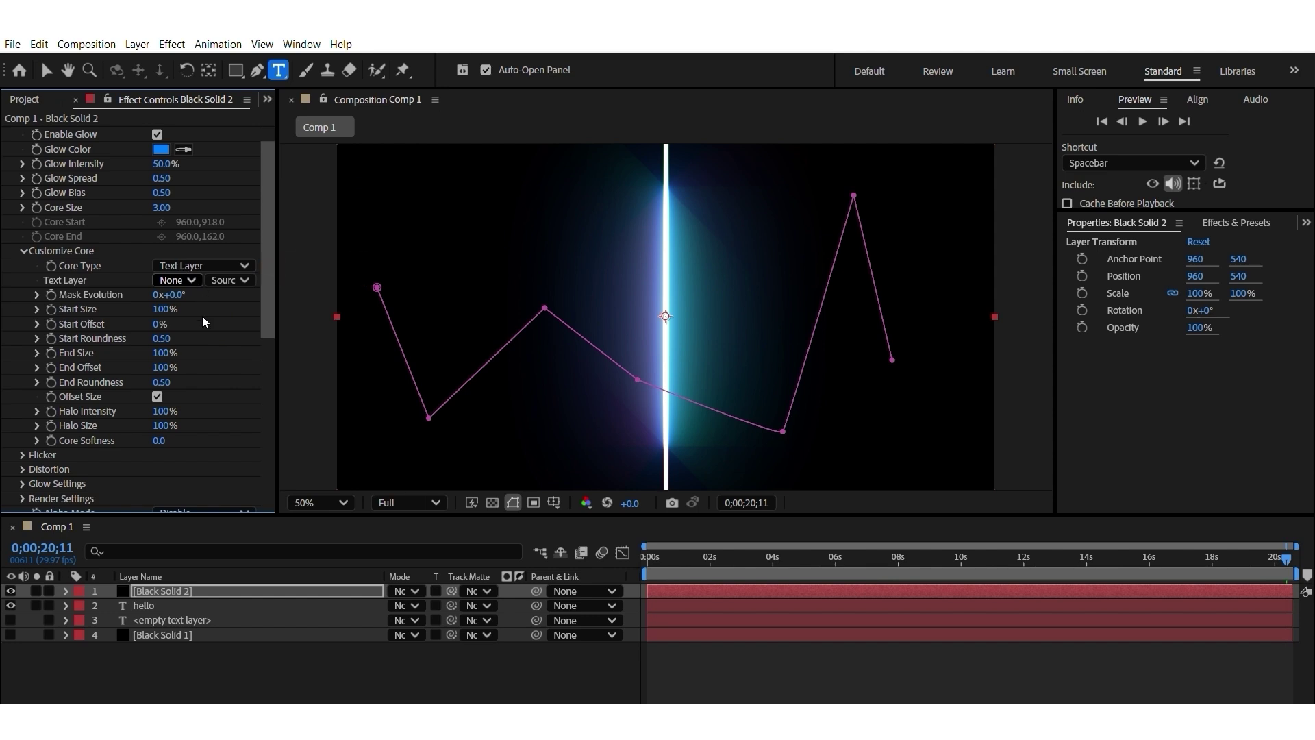
pyautogui.scroll(-10, 200, 317)
pyautogui.moveTo(283, 304); pyautogui.dragTo(245, 118)
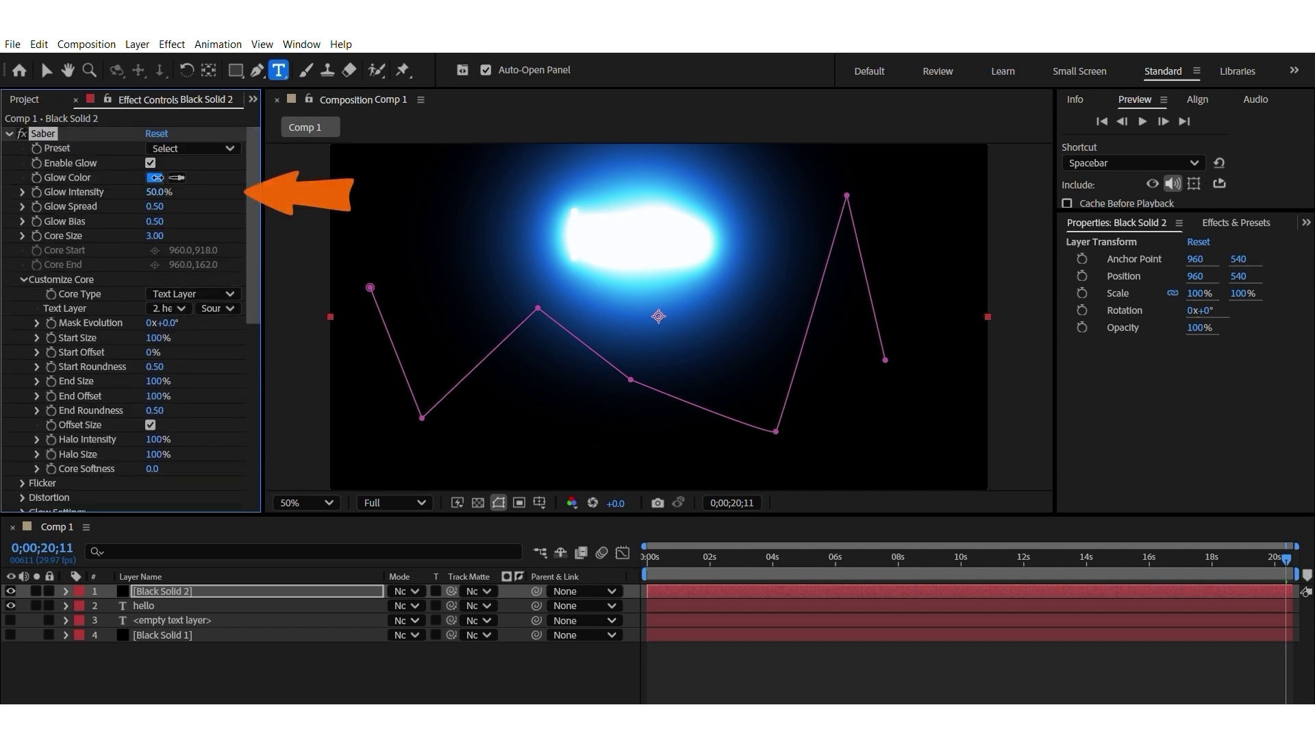
pyautogui.moveTo(157, 192); pyautogui.dragTo(138, 177)
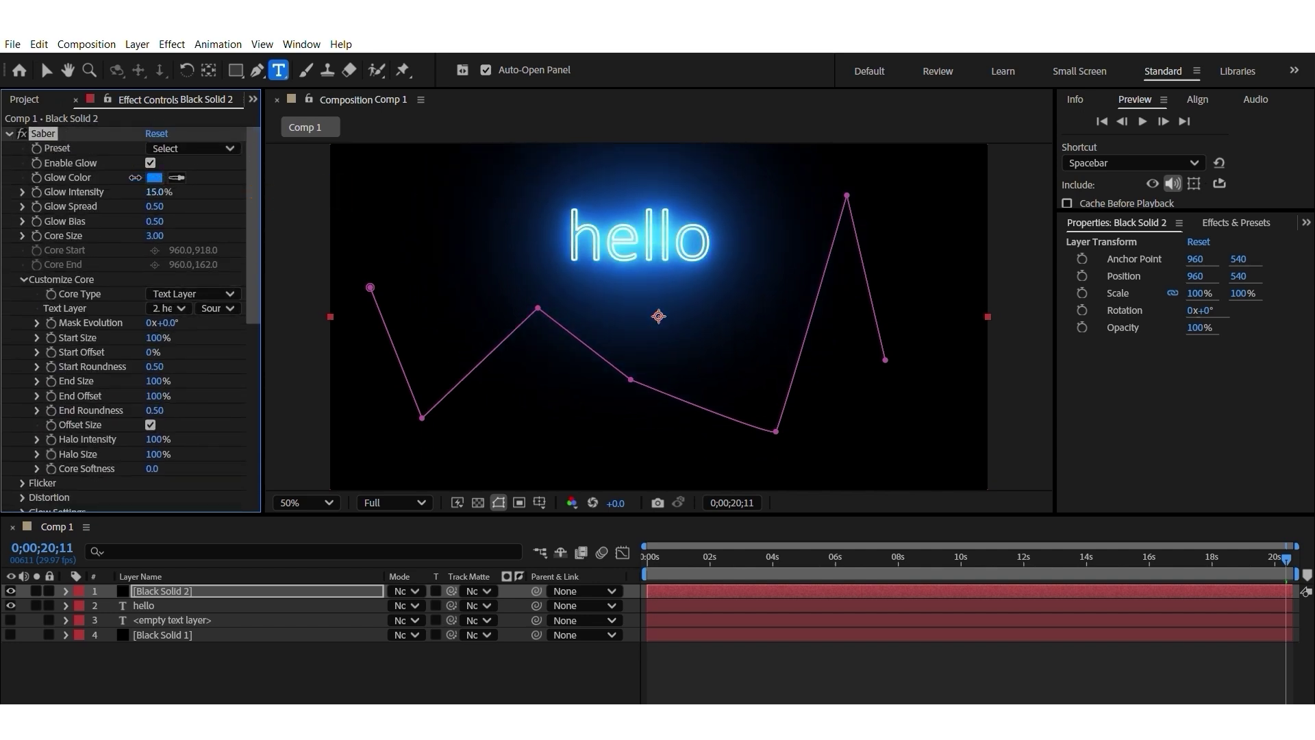
pyautogui.press('v')
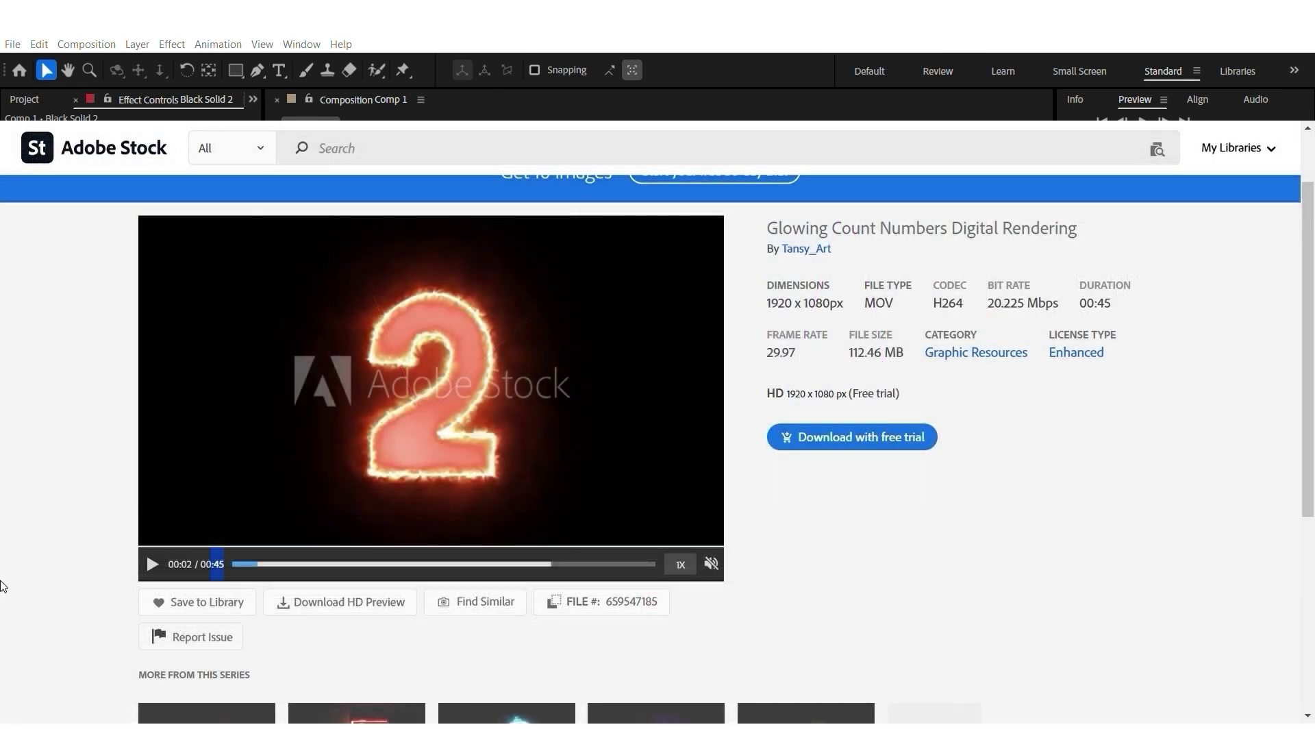
# Play the Glowing Count Numbers Digital Rendering stock video preview.
pyautogui.click(152, 564)
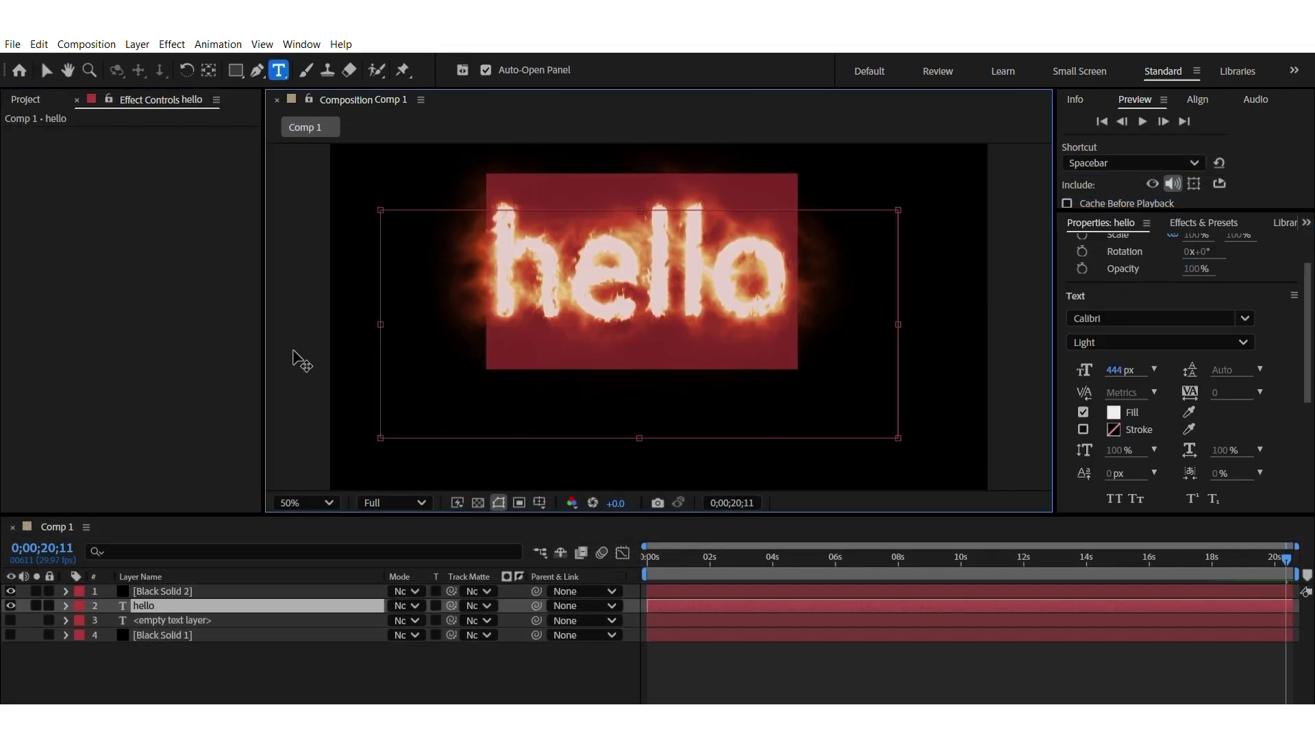
# Finish the 444 px fiery orange 'hello' text edit and return focus to the composition.
pyautogui.click(87, 204)
pyautogui.press('alt')
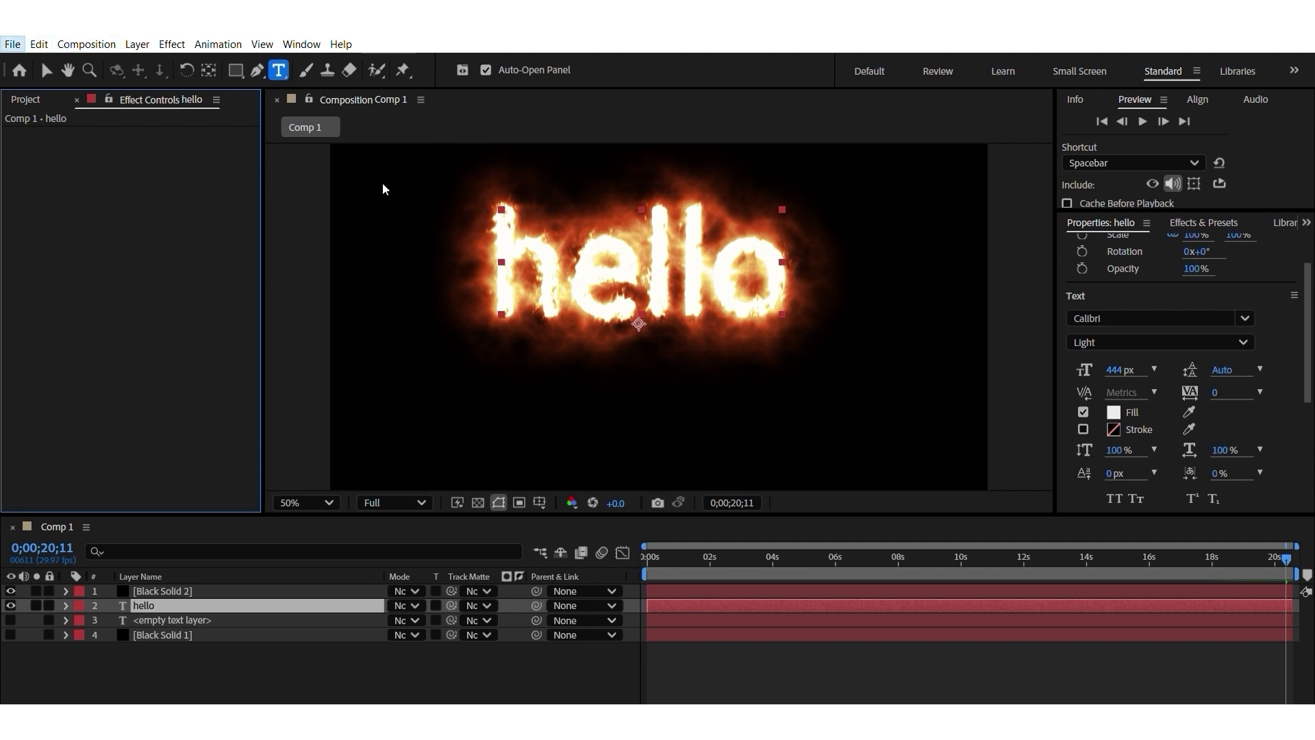
pyautogui.click(455, 108)
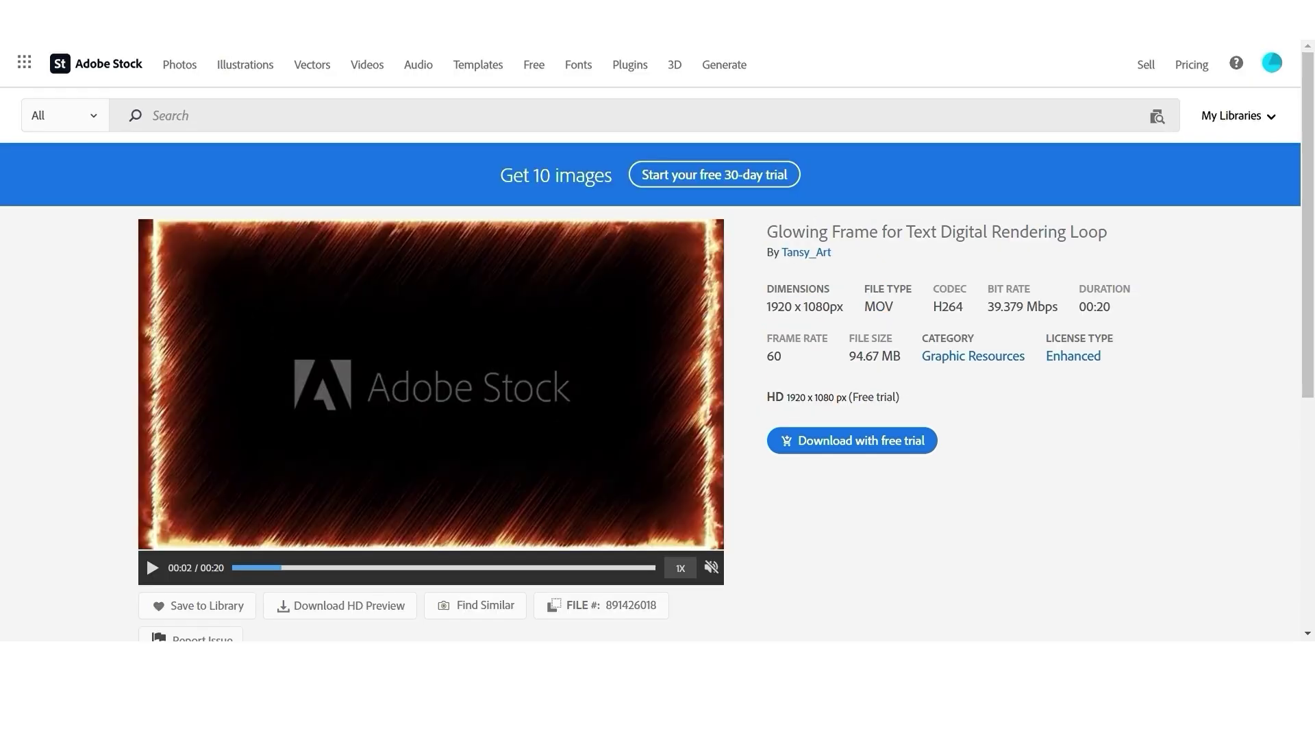
# Play and pause the Glowing Frame clip preview, then scroll the sales table to the $8.40 row.
pyautogui.click(153, 570)
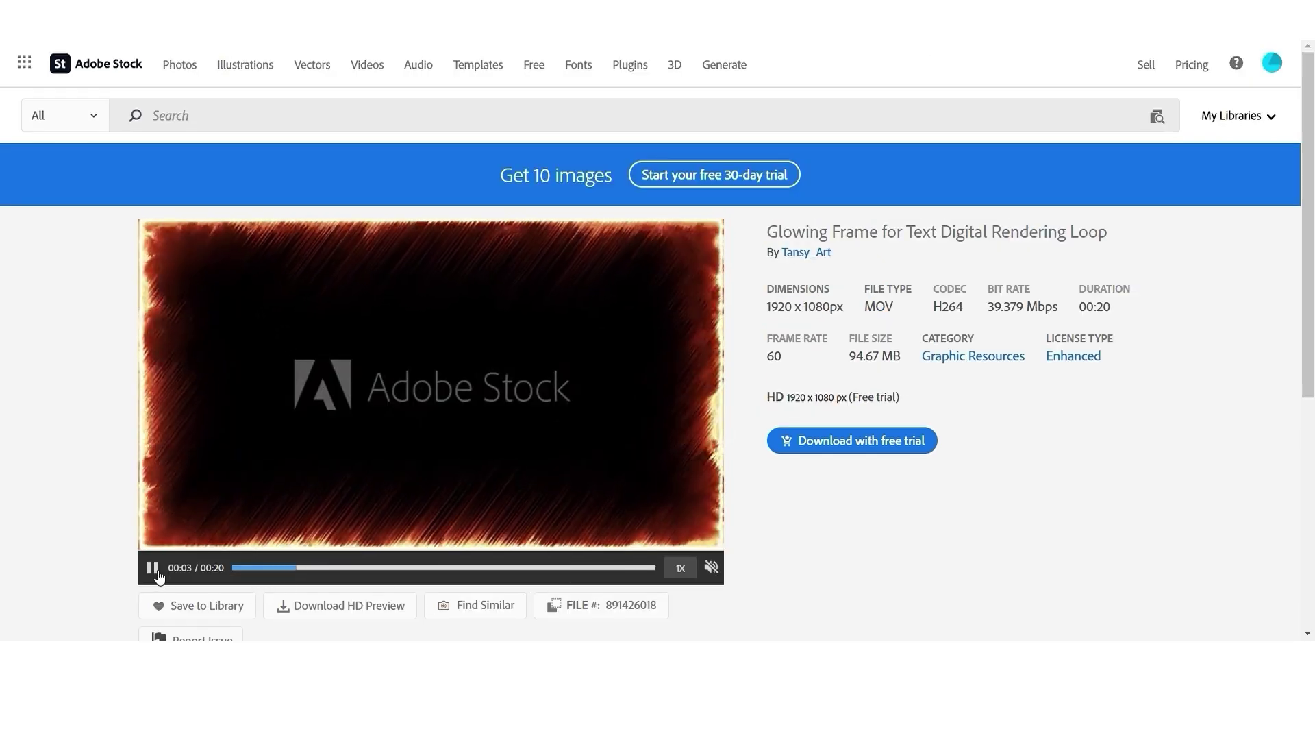
pyautogui.click(153, 569)
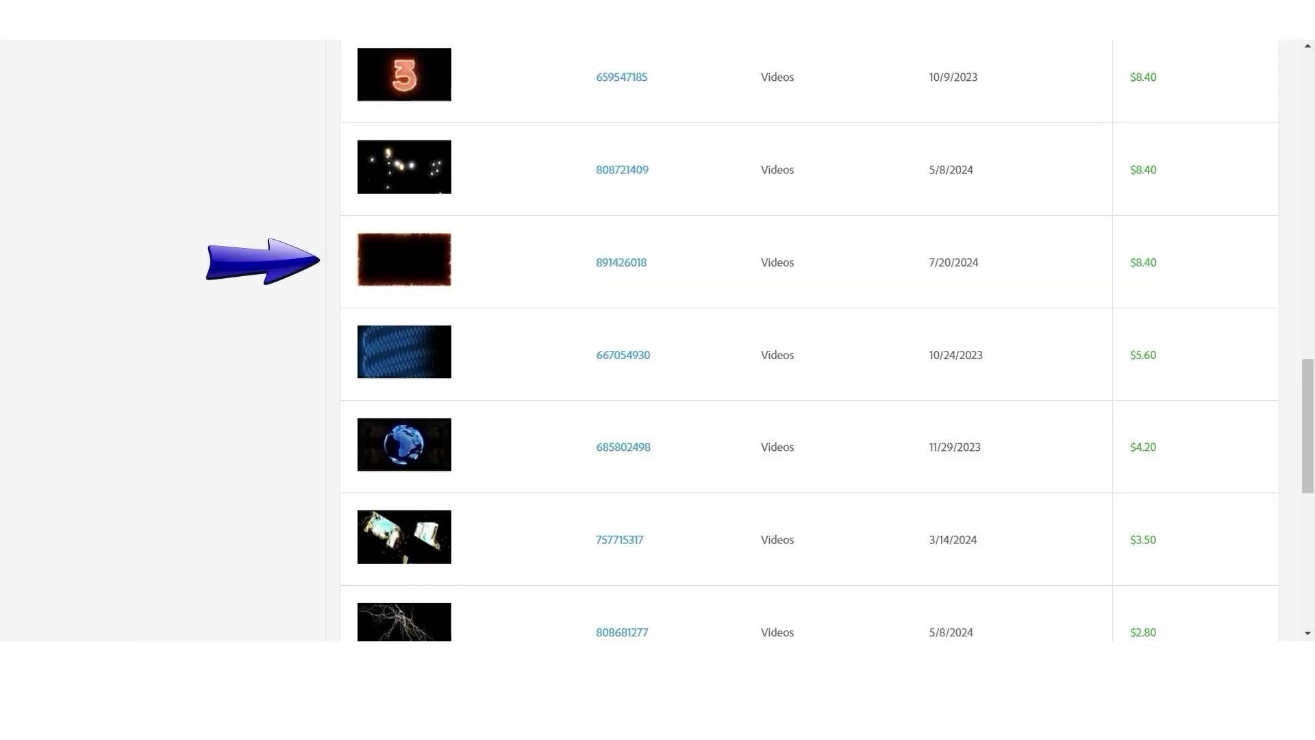
pyautogui.scroll(-7, 192, 523)
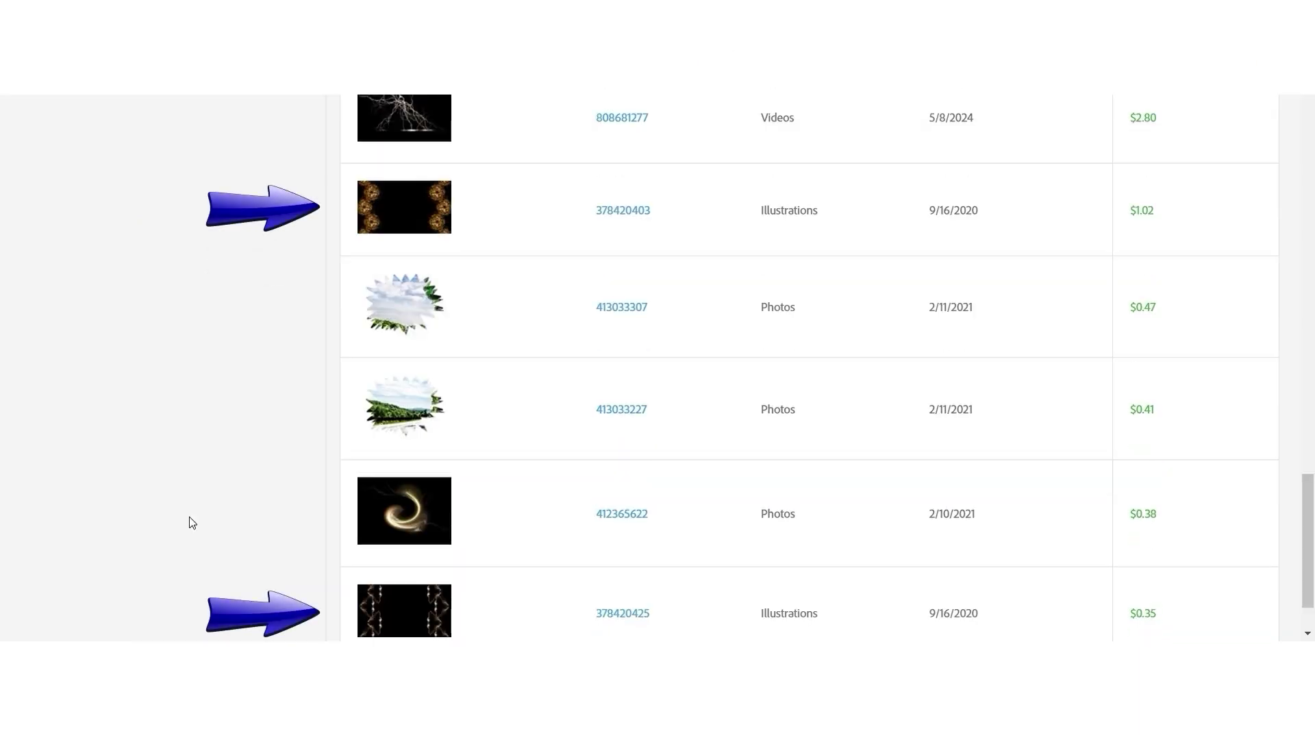
pyautogui.scroll(7, 311, 381)
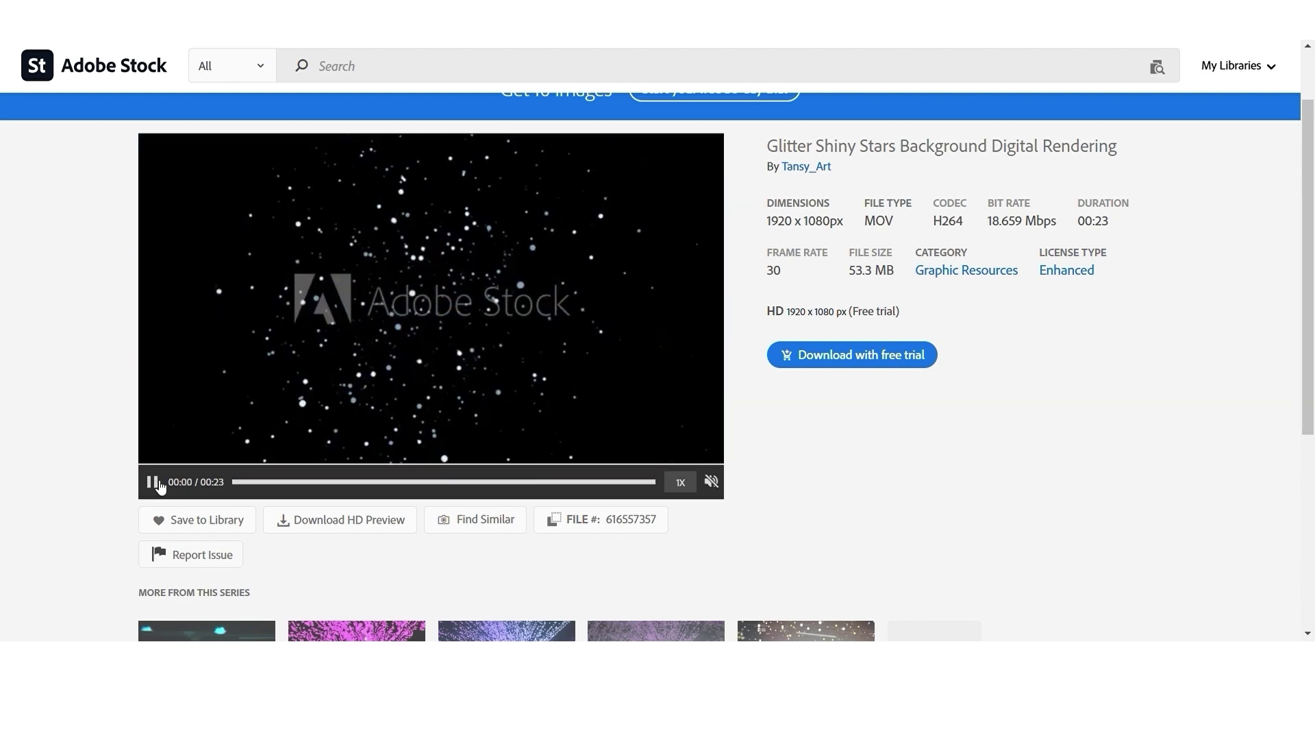
# Stop the Glitter Shiny Stars Background clip's preview playback.
pyautogui.click(153, 482)
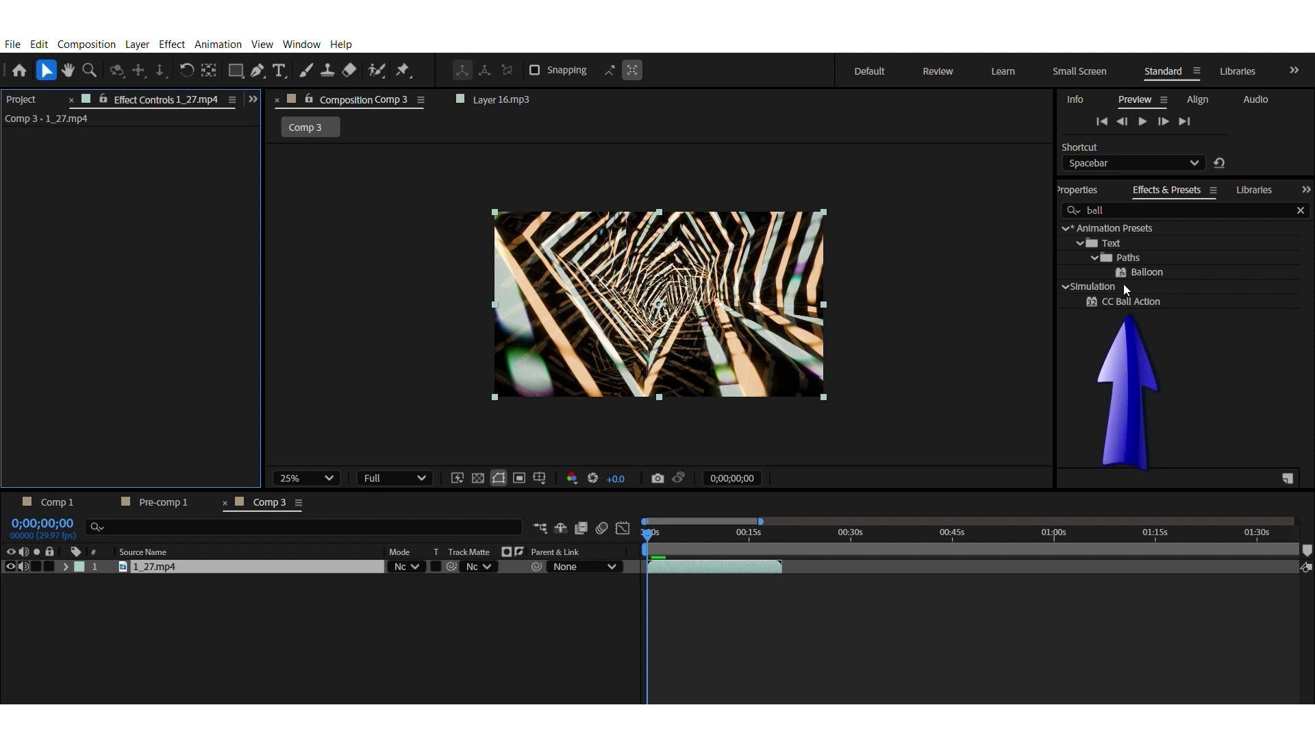
# Apply CC Ball Action to 1_27.mp4, raising Displace and shrinking Ball Size to 26.
pyautogui.moveTo(1127, 301); pyautogui.dragTo(736, 552)
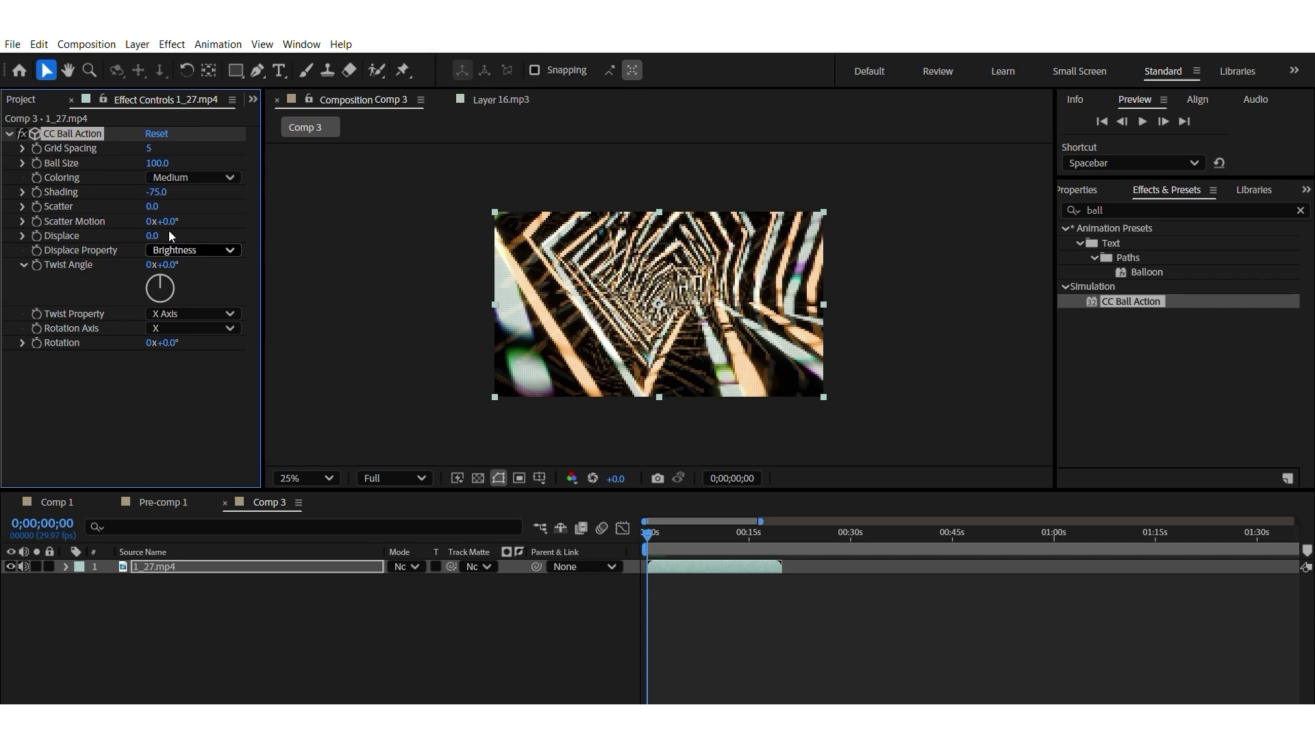
pyautogui.moveTo(152, 236); pyautogui.dragTo(261, 220)
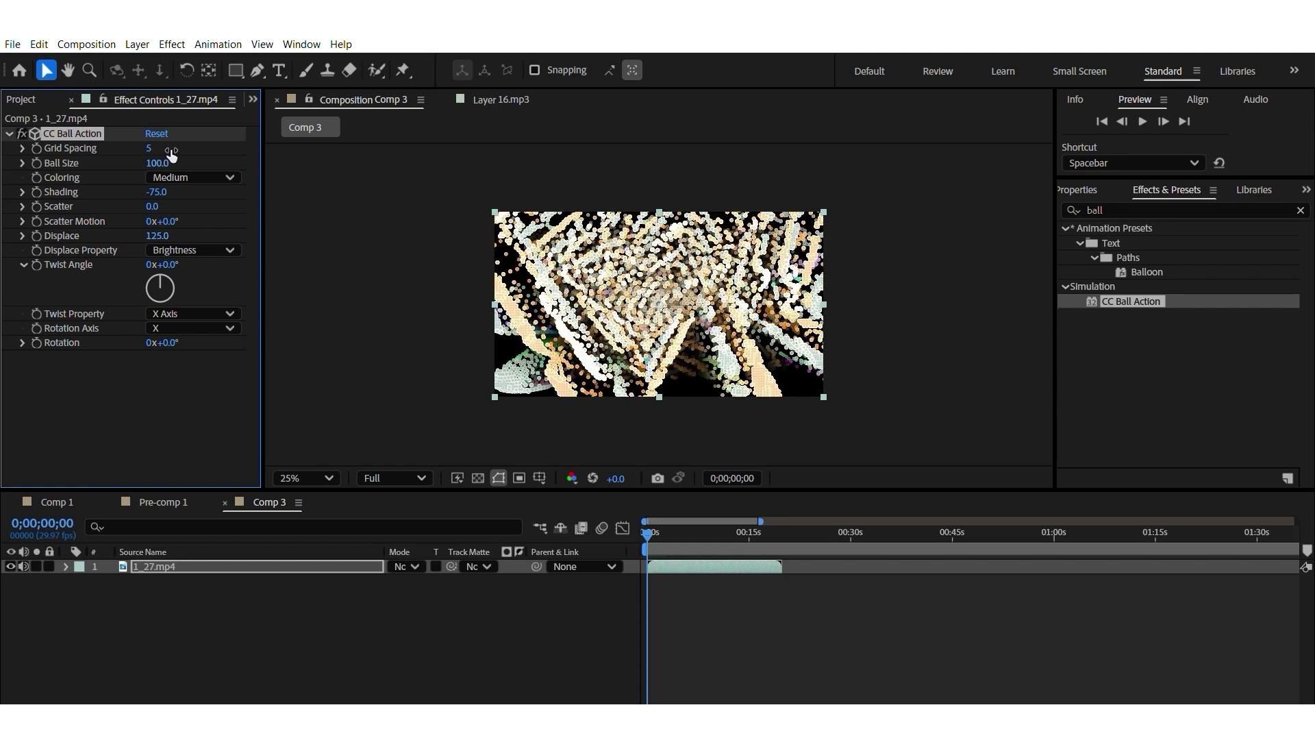
pyautogui.moveTo(165, 149); pyautogui.dragTo(104, 148)
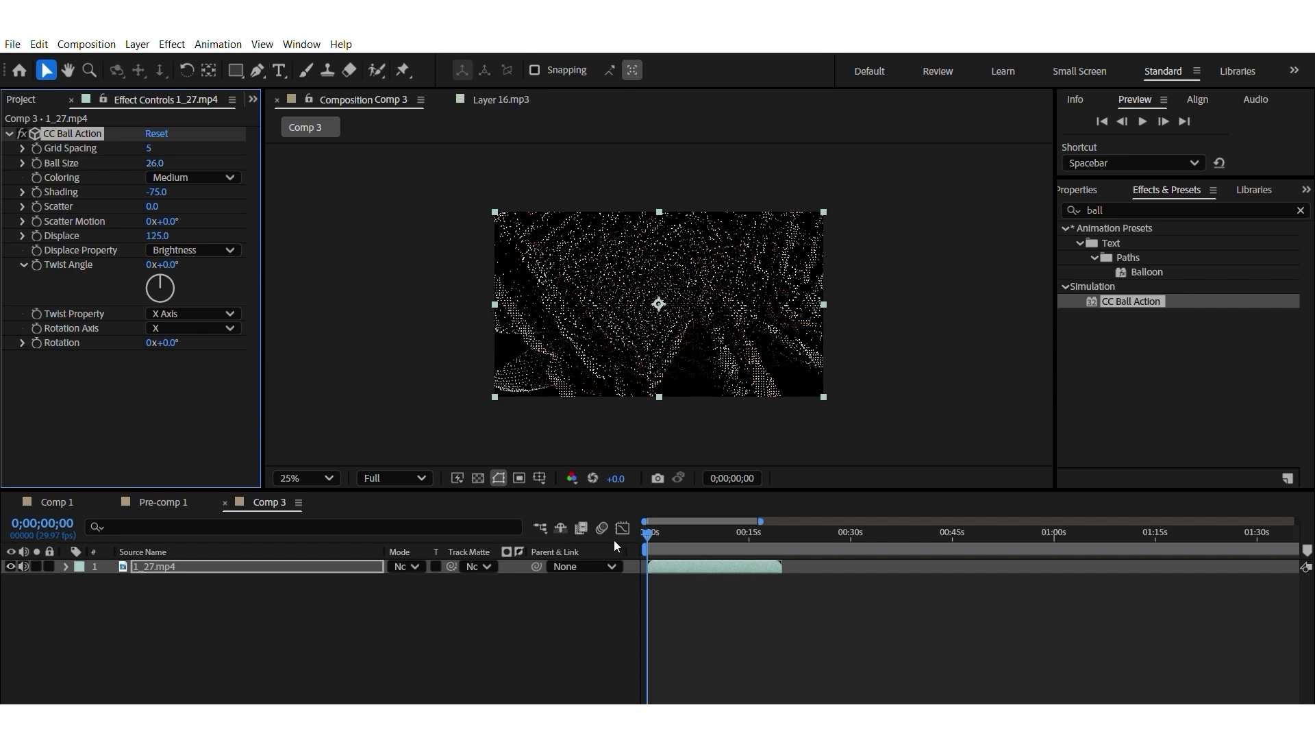
# Check the ball effect at later frames, around eight and twelve seconds.
pyautogui.click(673, 514)
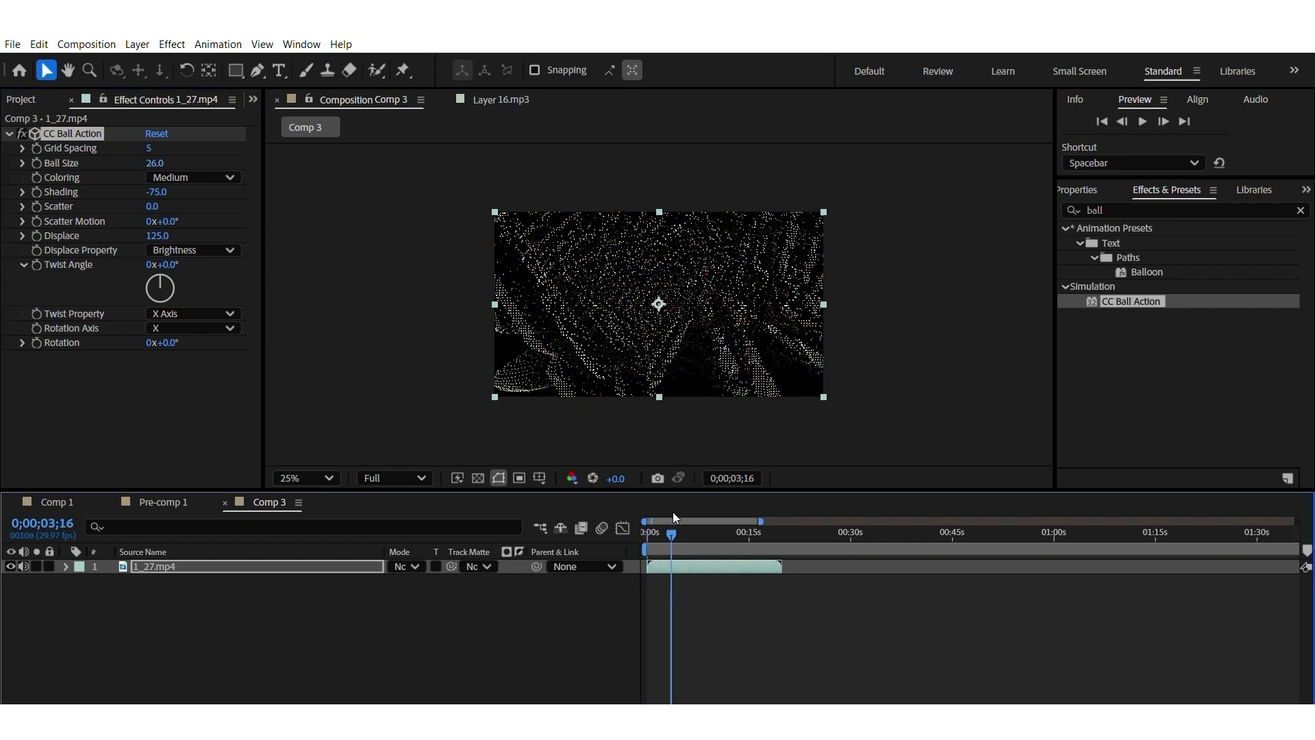
pyautogui.moveTo(672, 511); pyautogui.dragTo(689, 512)
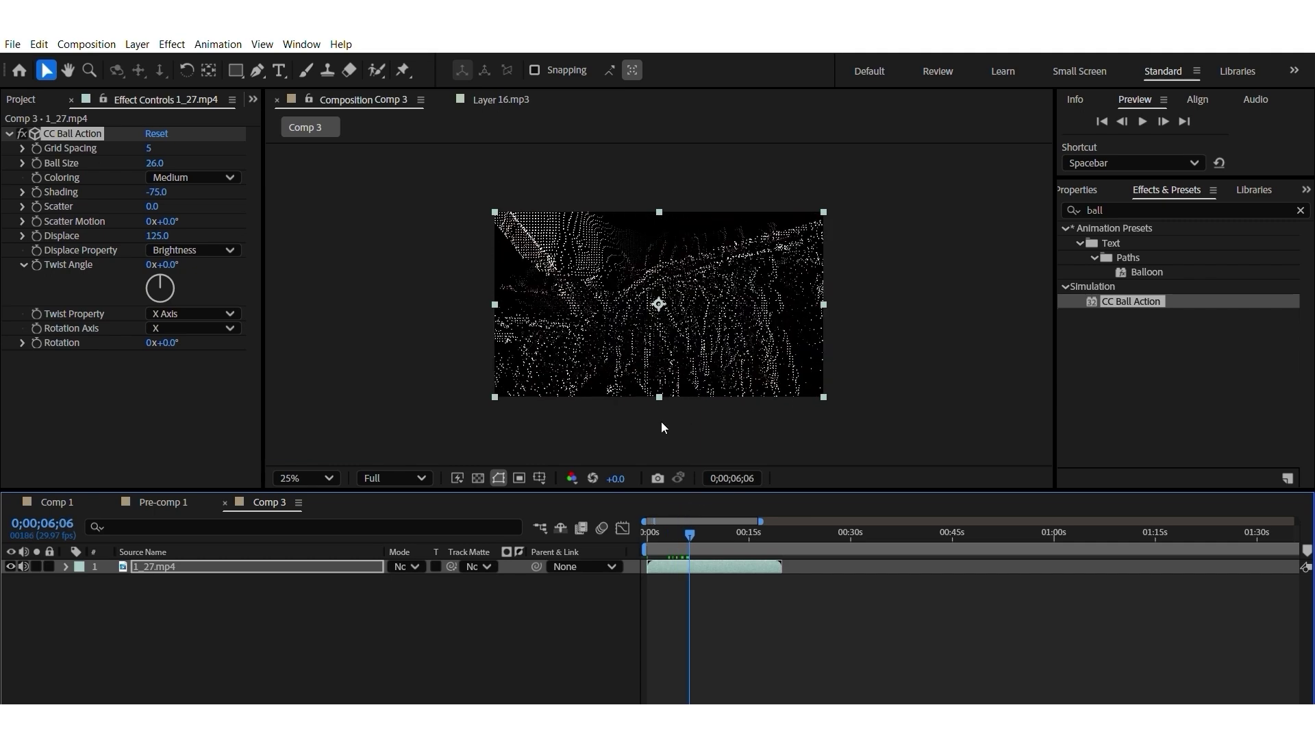
pyautogui.click(703, 515)
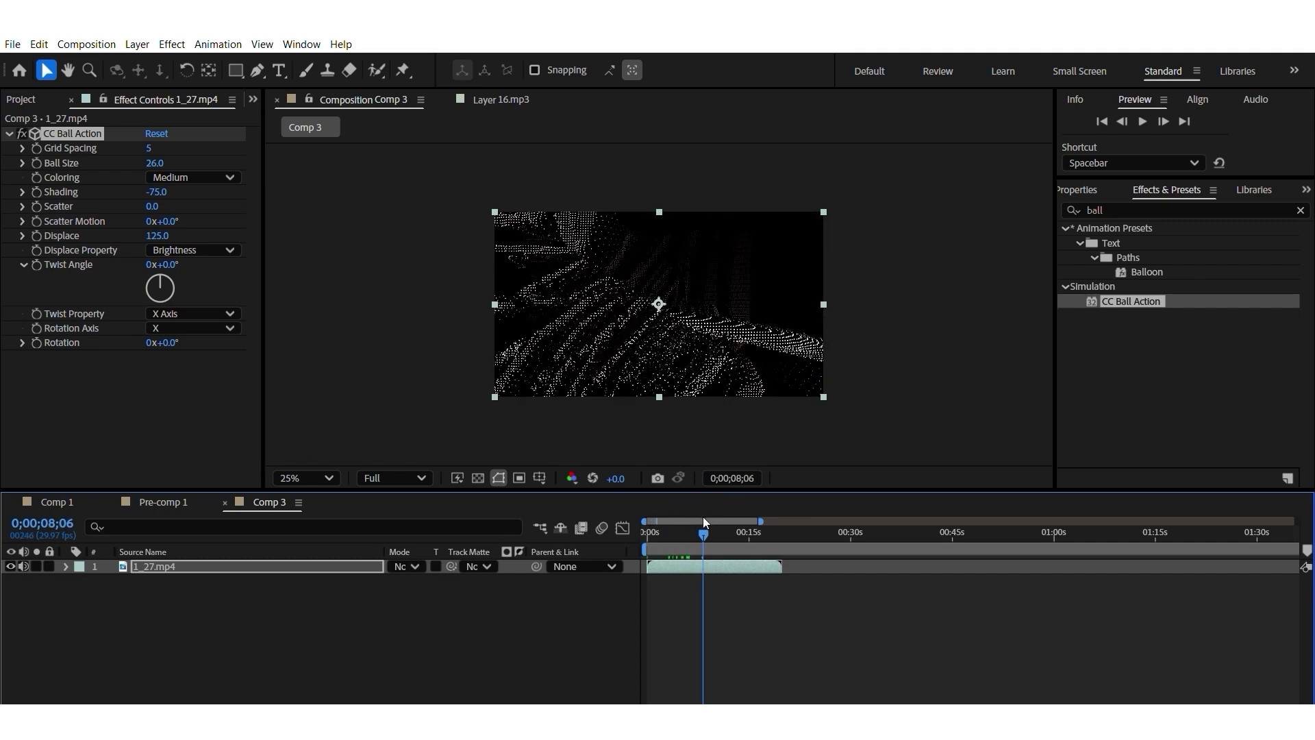
pyautogui.click(716, 514)
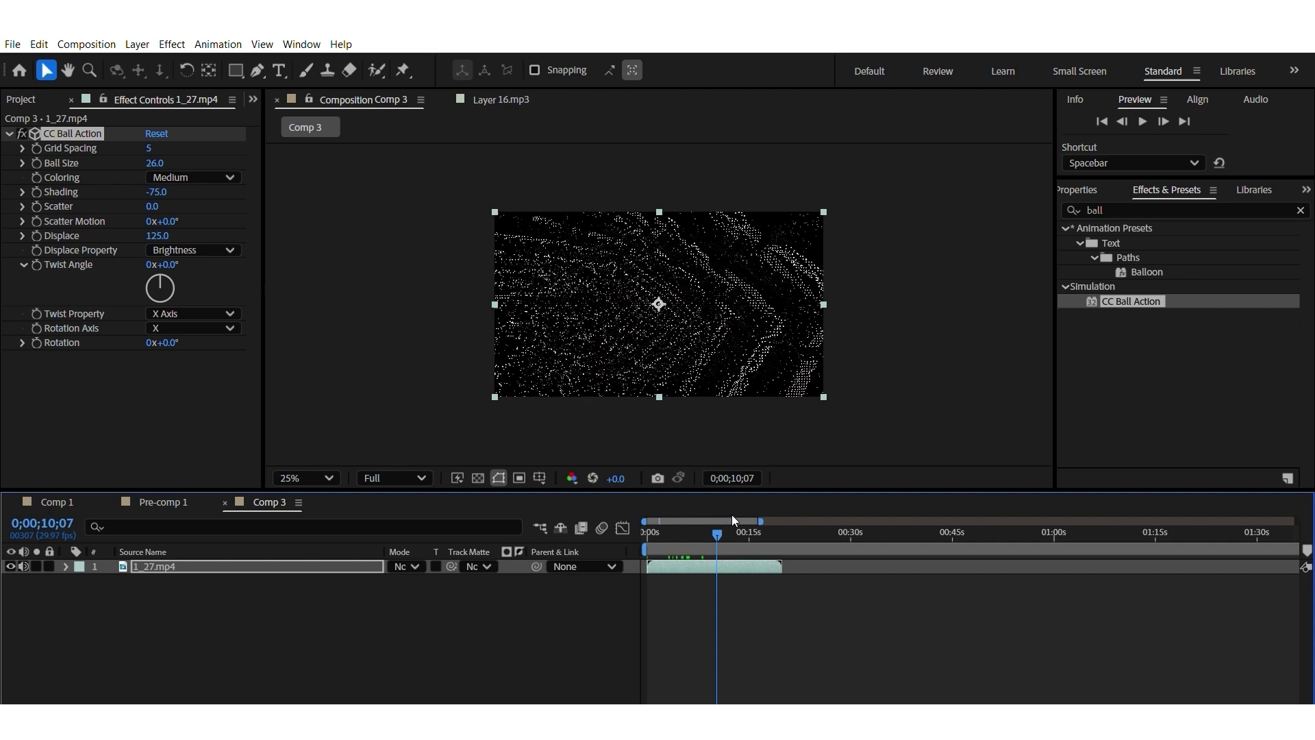
pyautogui.click(732, 514)
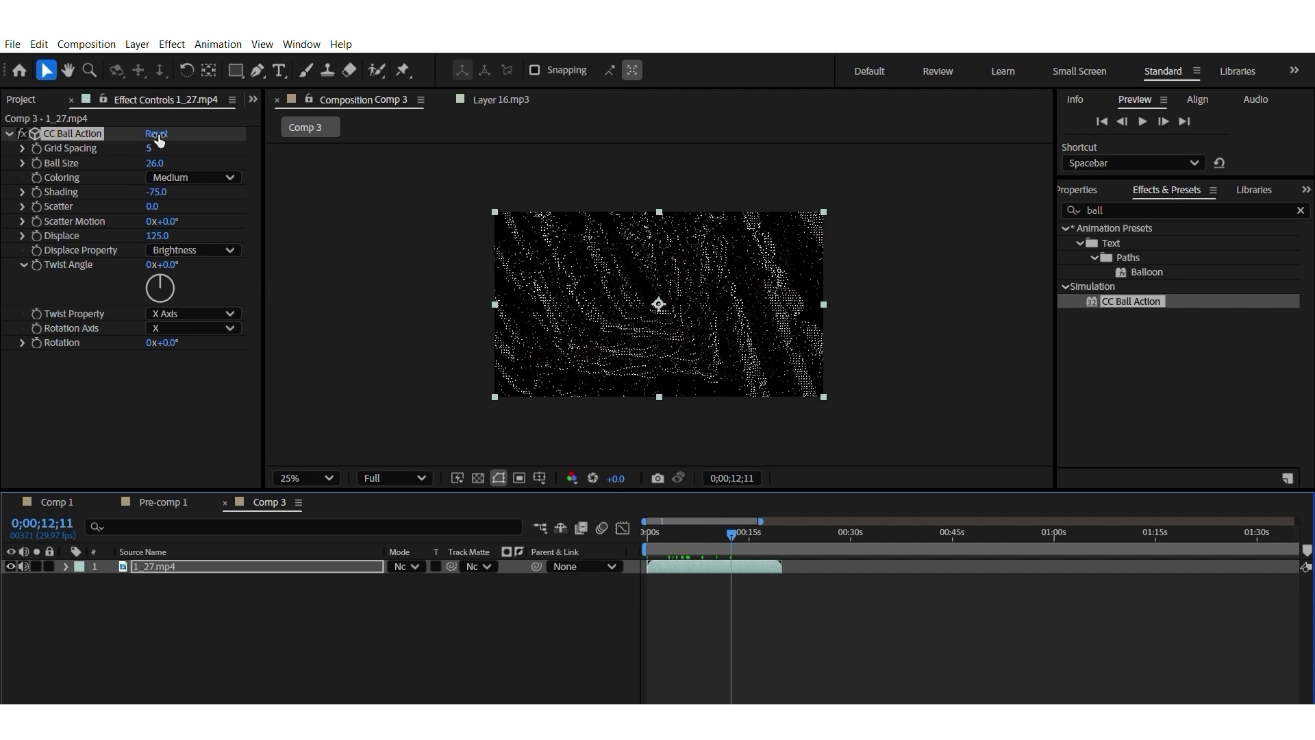
# Set Grid Spacing to 16 and Displace to 282, viewing a 4-second frame at 50%.
pyautogui.moveTo(149, 148); pyautogui.dragTo(163, 133)
pyautogui.moveTo(170, 232); pyautogui.dragTo(317, 228)
pyautogui.moveTo(655, 515); pyautogui.dragTo(684, 515)
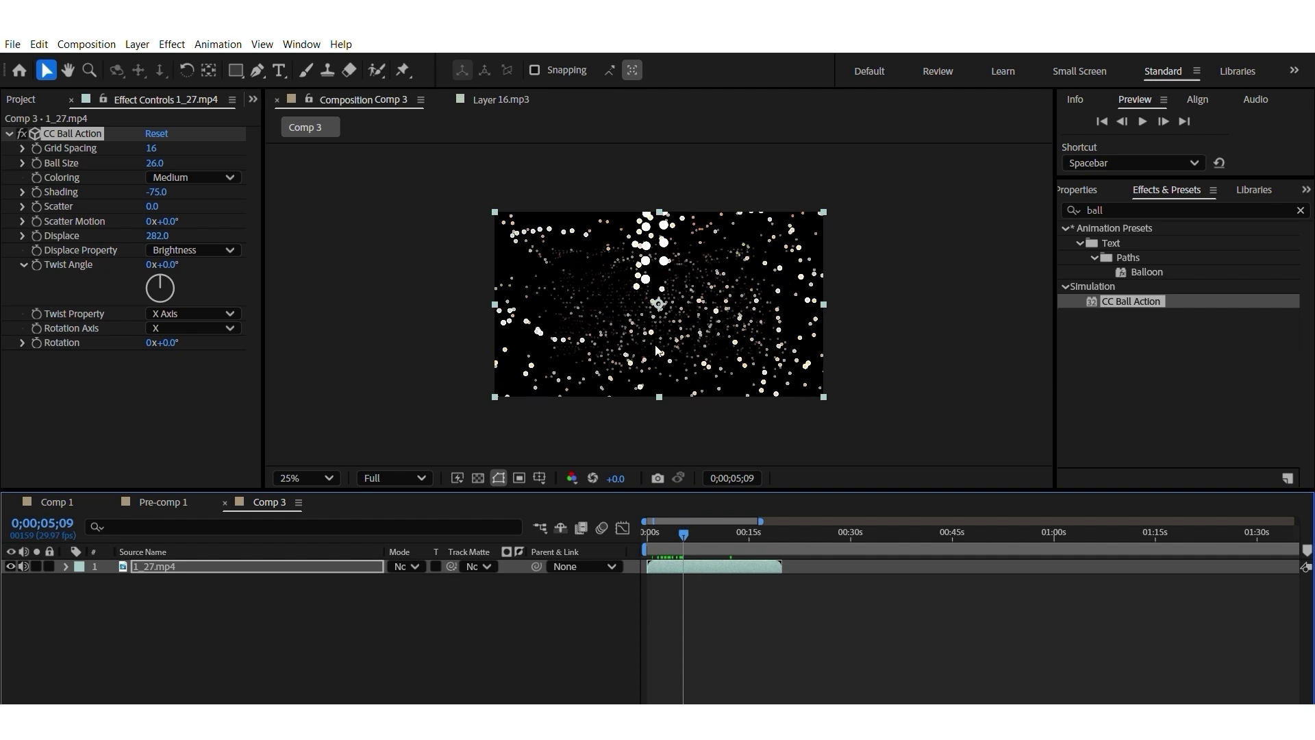
pyautogui.press('.')
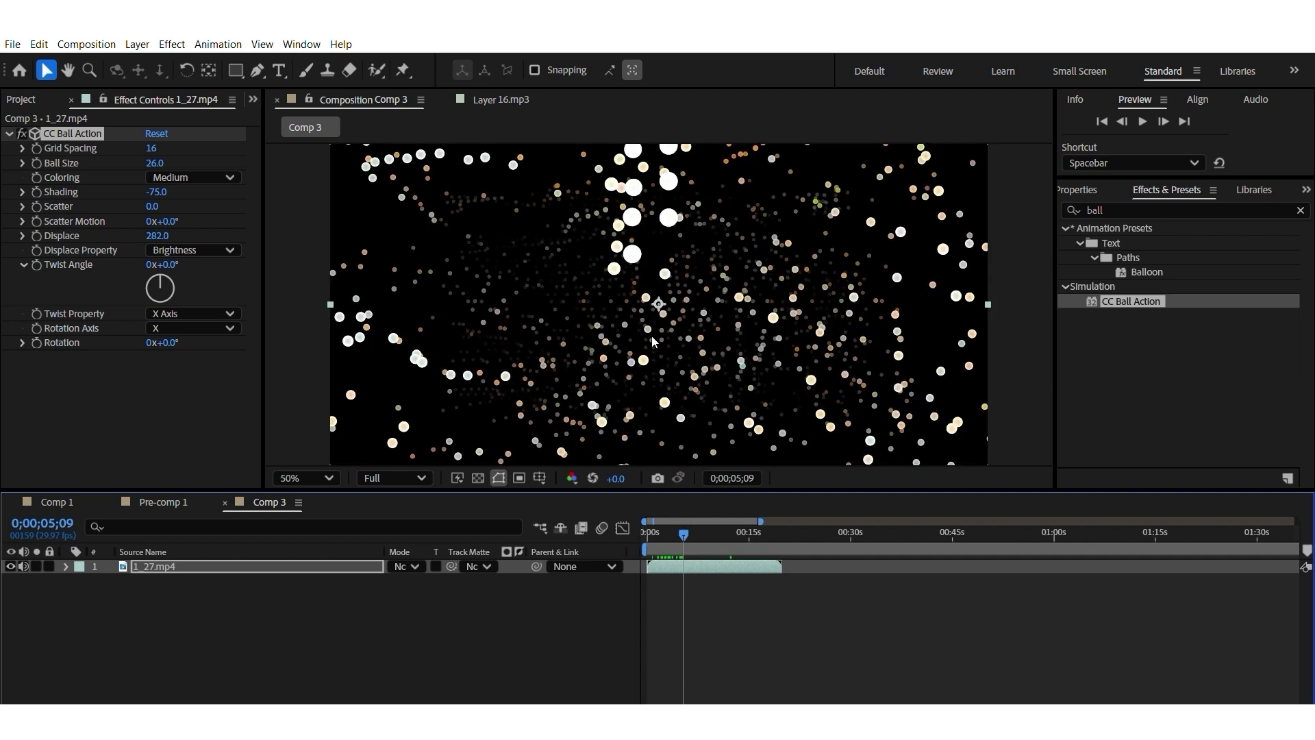
# Apply Stylize > Glow to the 1_27.mp4 particle layer and compare it on and off.
pyautogui.click(1123, 206)
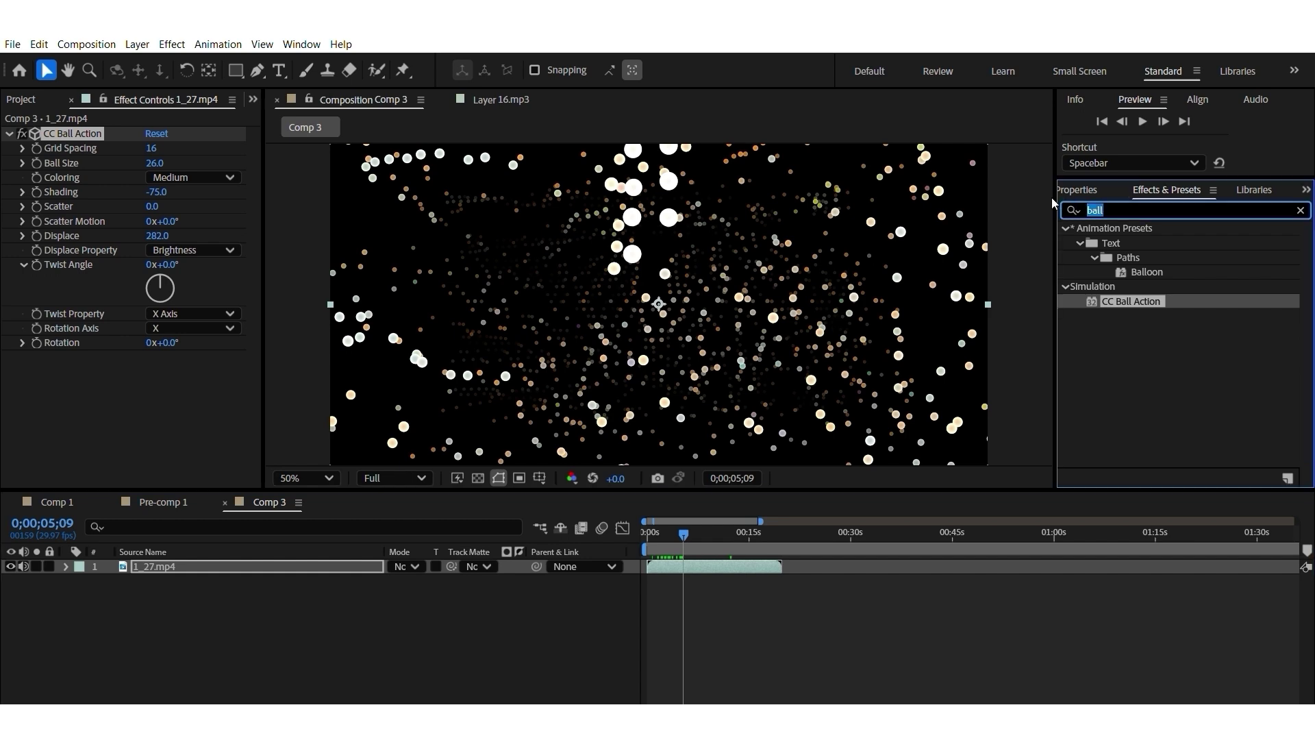
pyautogui.write('glow')
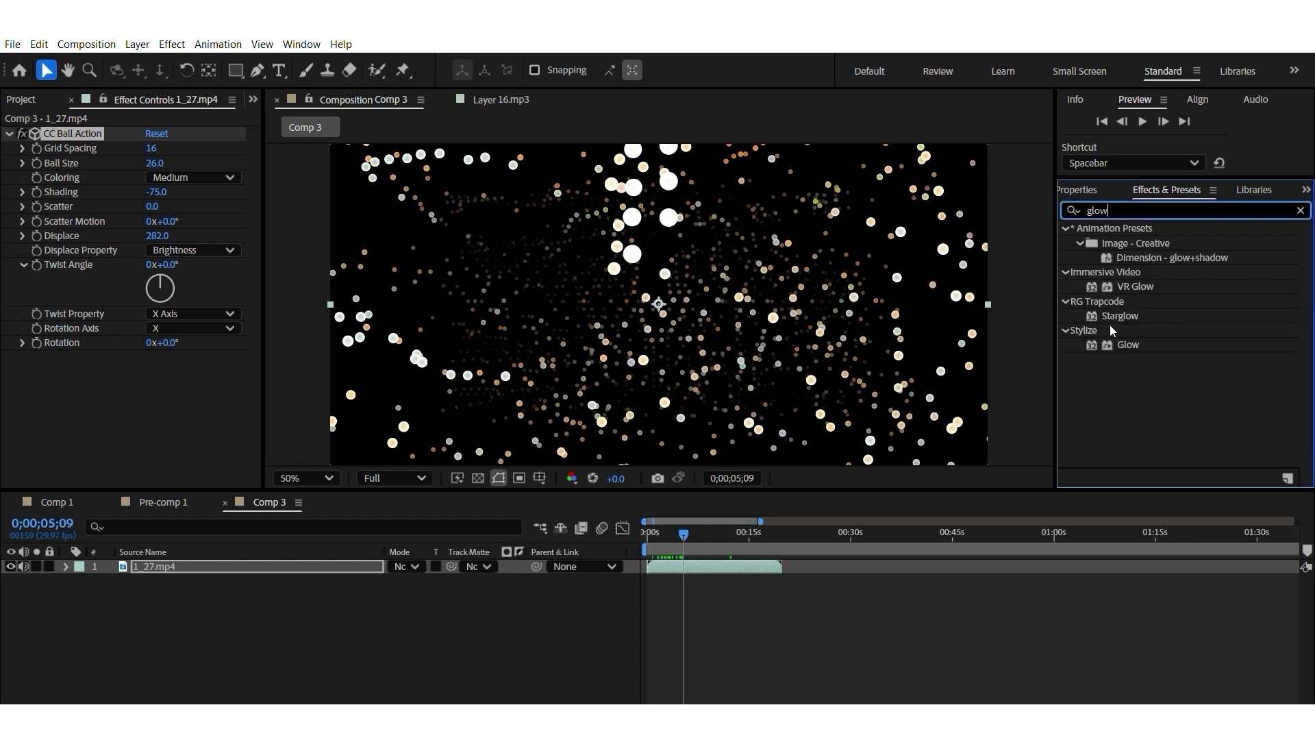
pyautogui.moveTo(1130, 343); pyautogui.dragTo(734, 557)
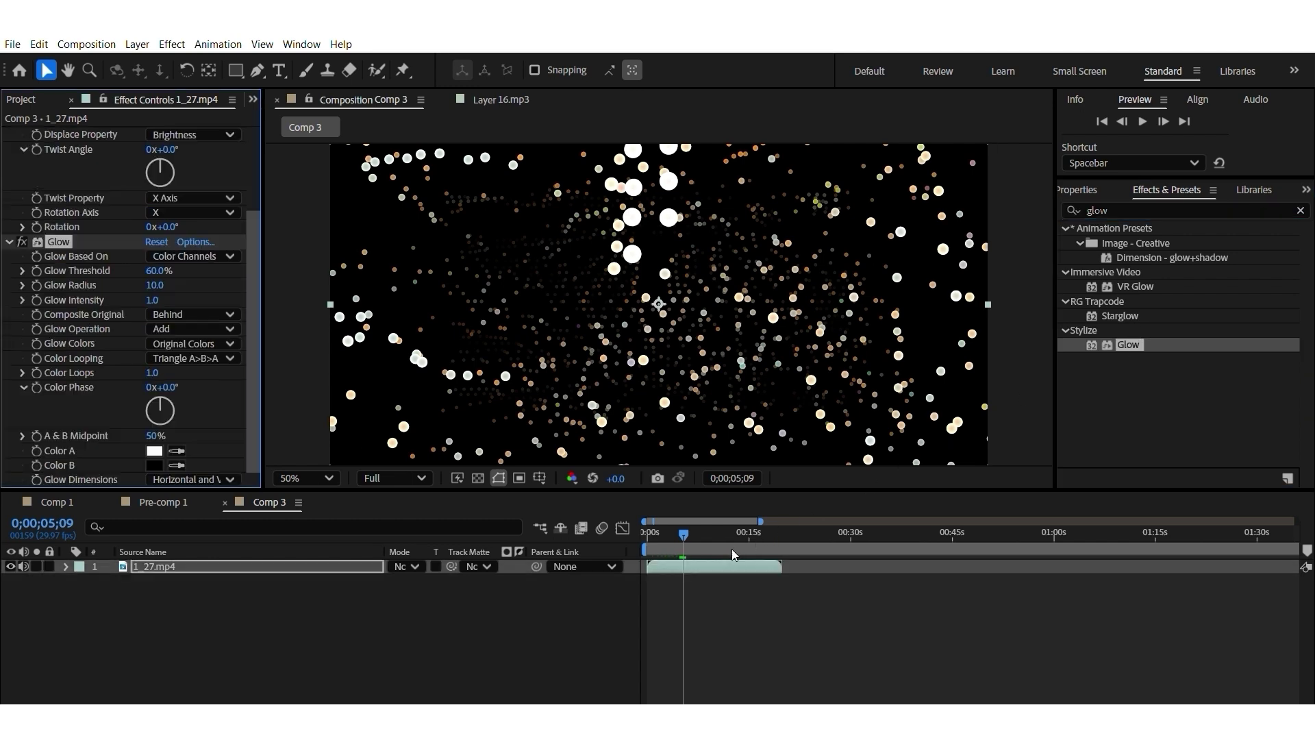
pyautogui.click(22, 242)
pyautogui.moveTo(252, 245); pyautogui.dragTo(252, 153)
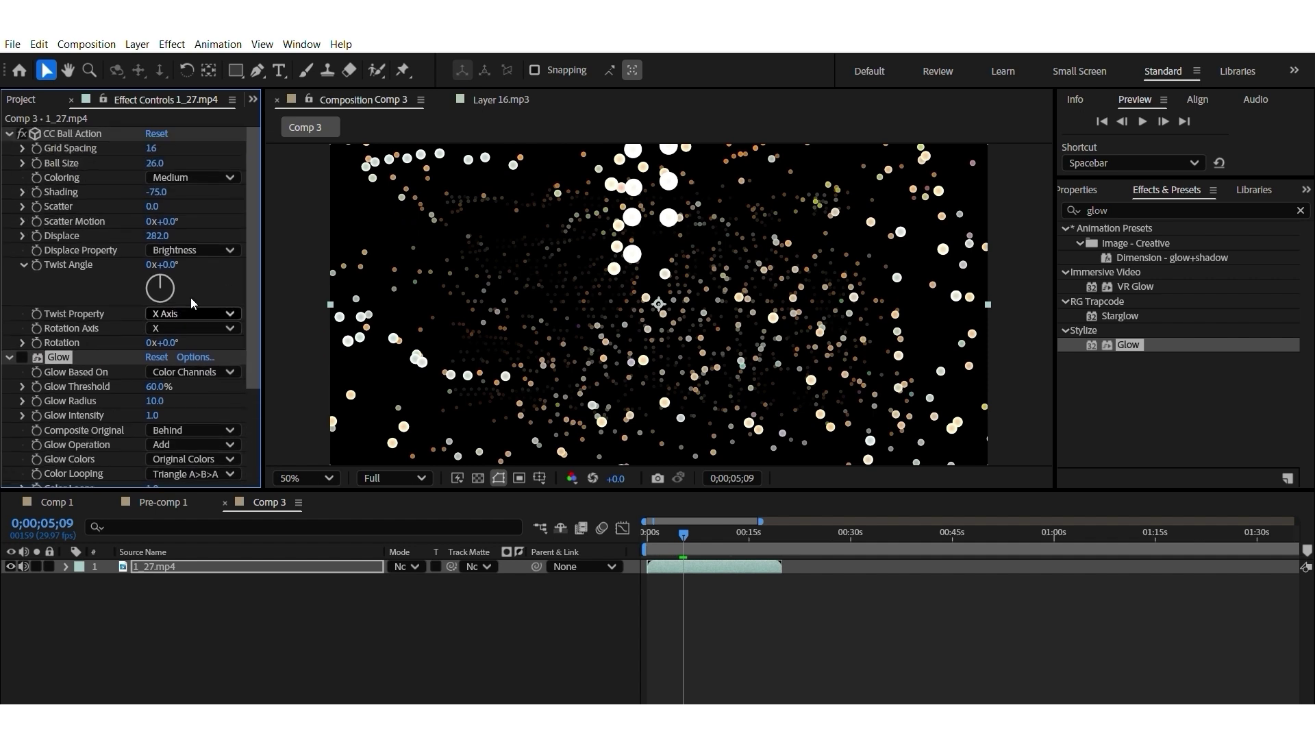
pyautogui.moveTo(718, 532); pyautogui.dragTo(705, 532)
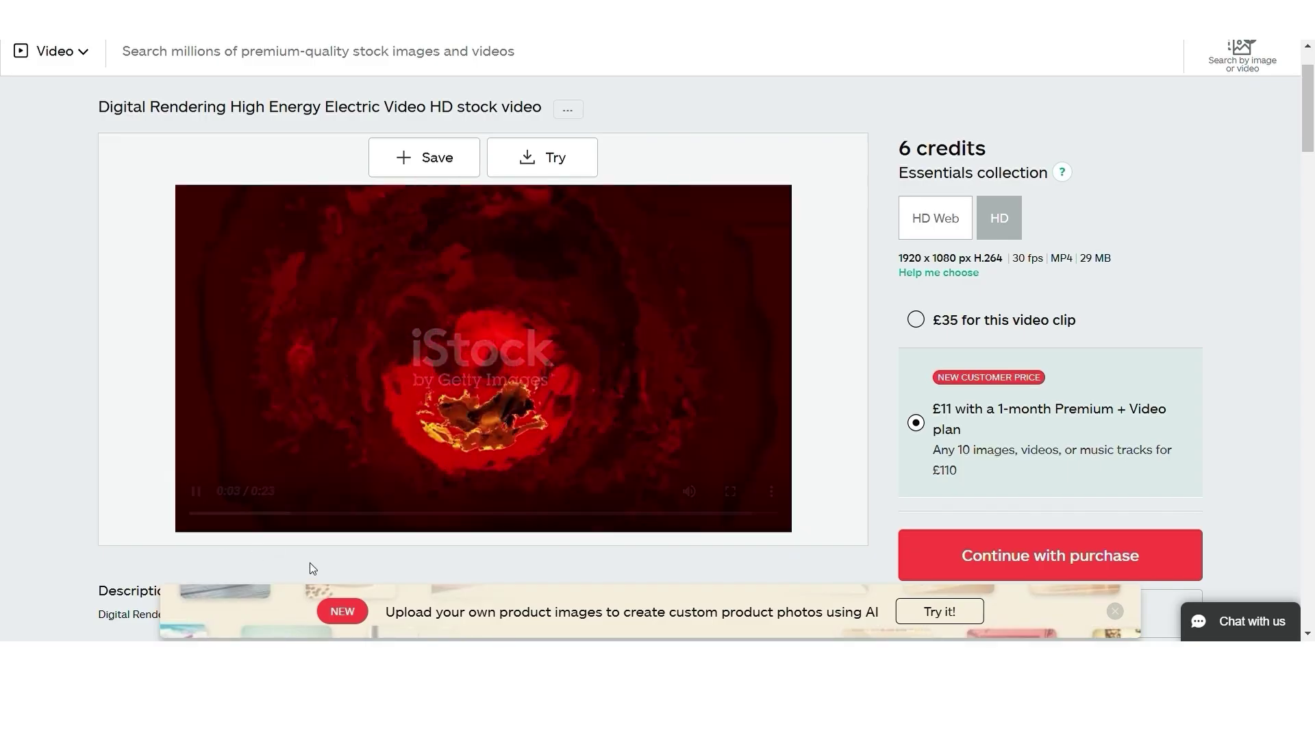
# Preview the High Energy Electric clip on iStock, rewinding it to 0:04.
pyautogui.scroll(-1, 313, 569)
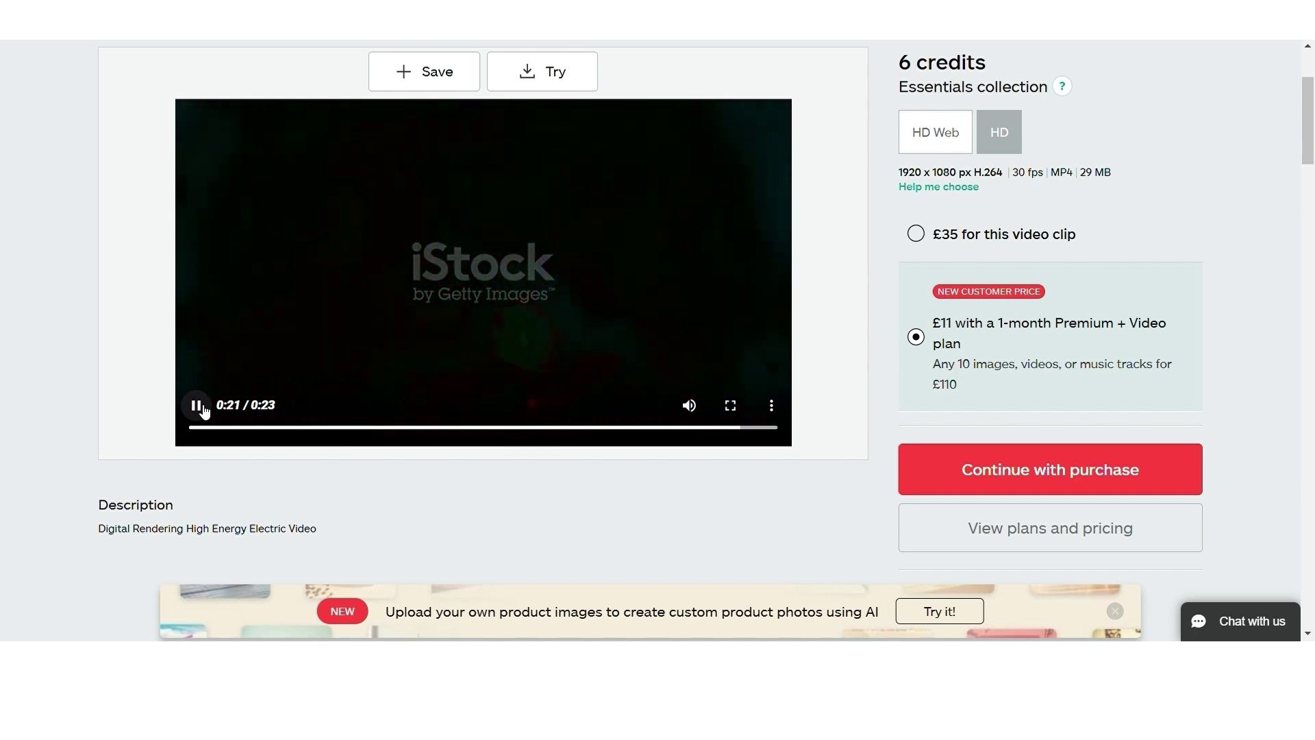
pyautogui.click(289, 428)
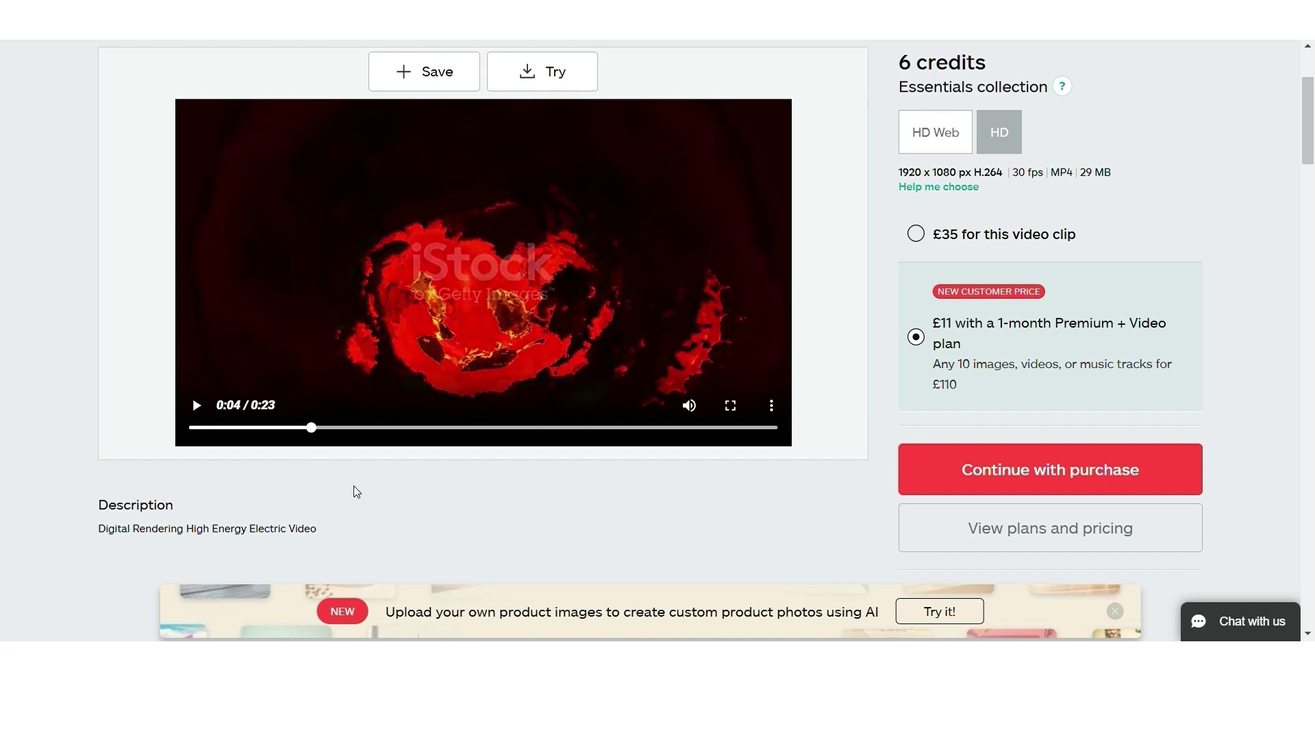
pyautogui.hotkey('alt', 'Tab')
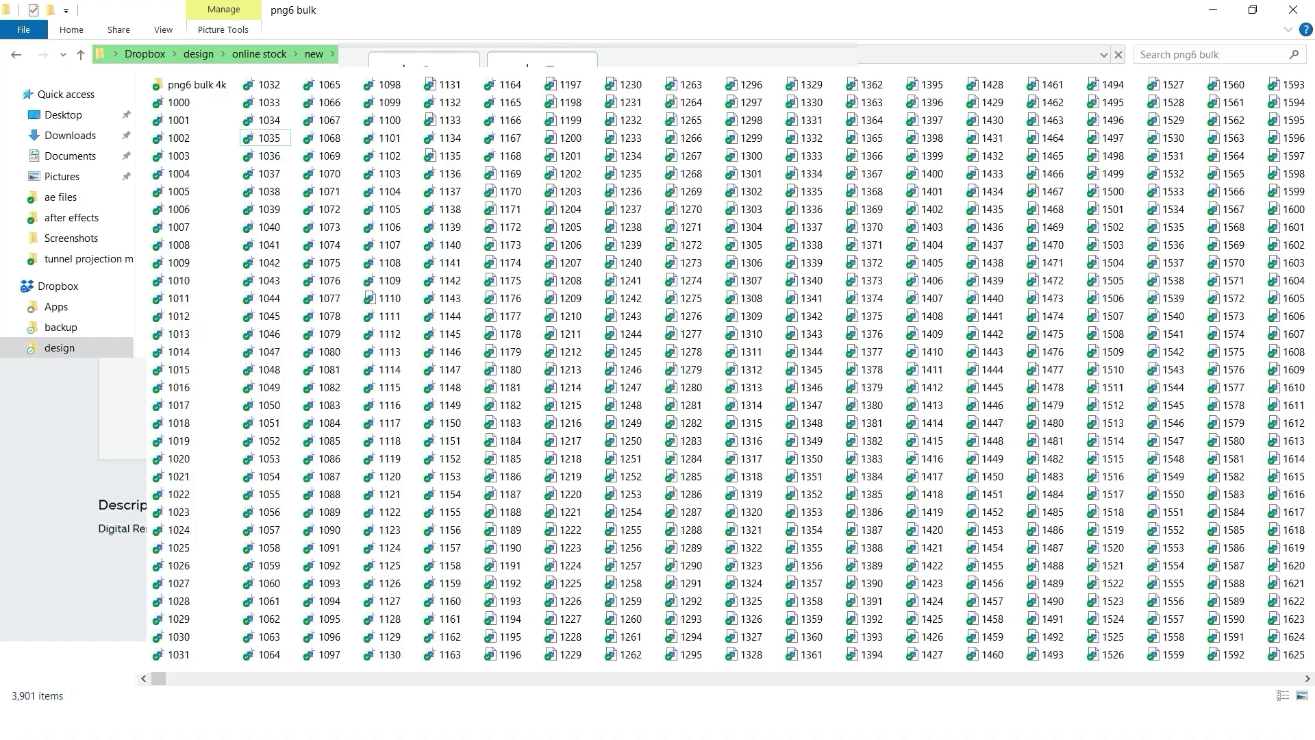
# Move on from the png6 bulk folder to the next open program.
pyautogui.hotkey('alt', 'Tab')
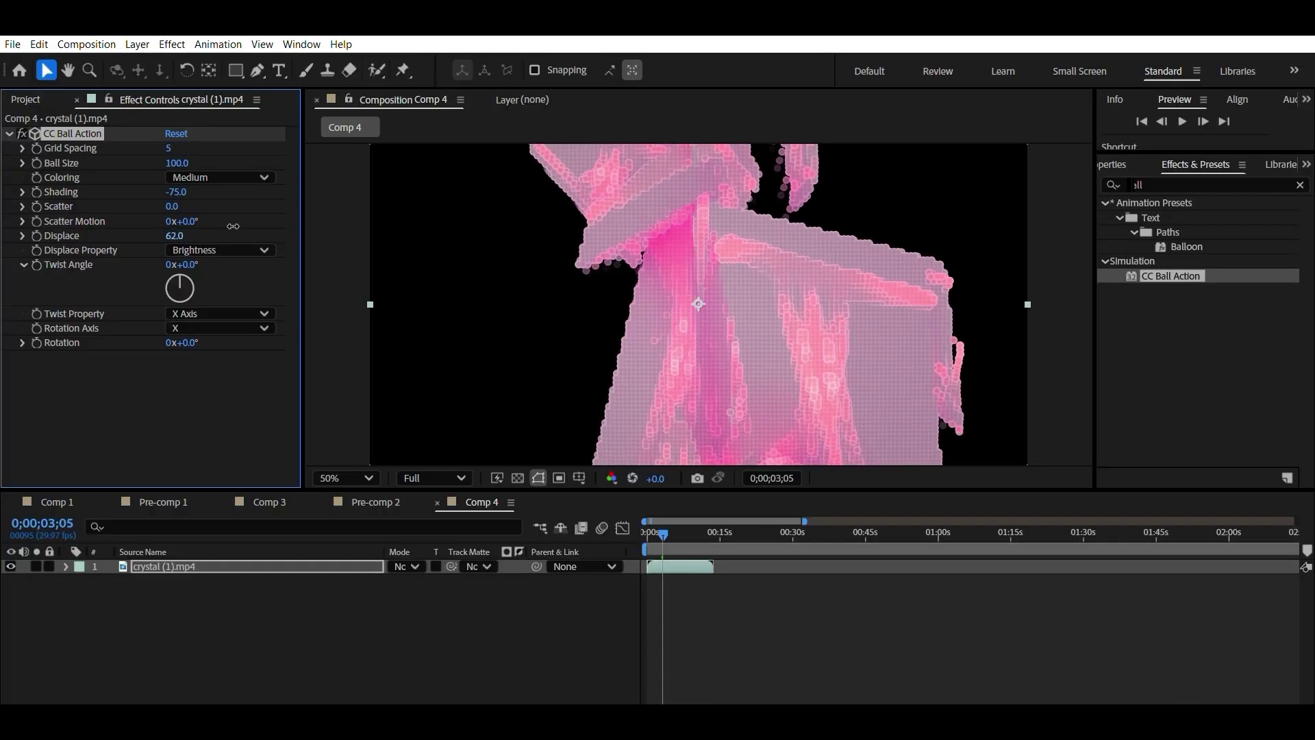
# Raise the crystal clip's Displace to 1024 and lower Ball Size to 77.
pyautogui.moveTo(436, 223); pyautogui.dragTo(815, 224)
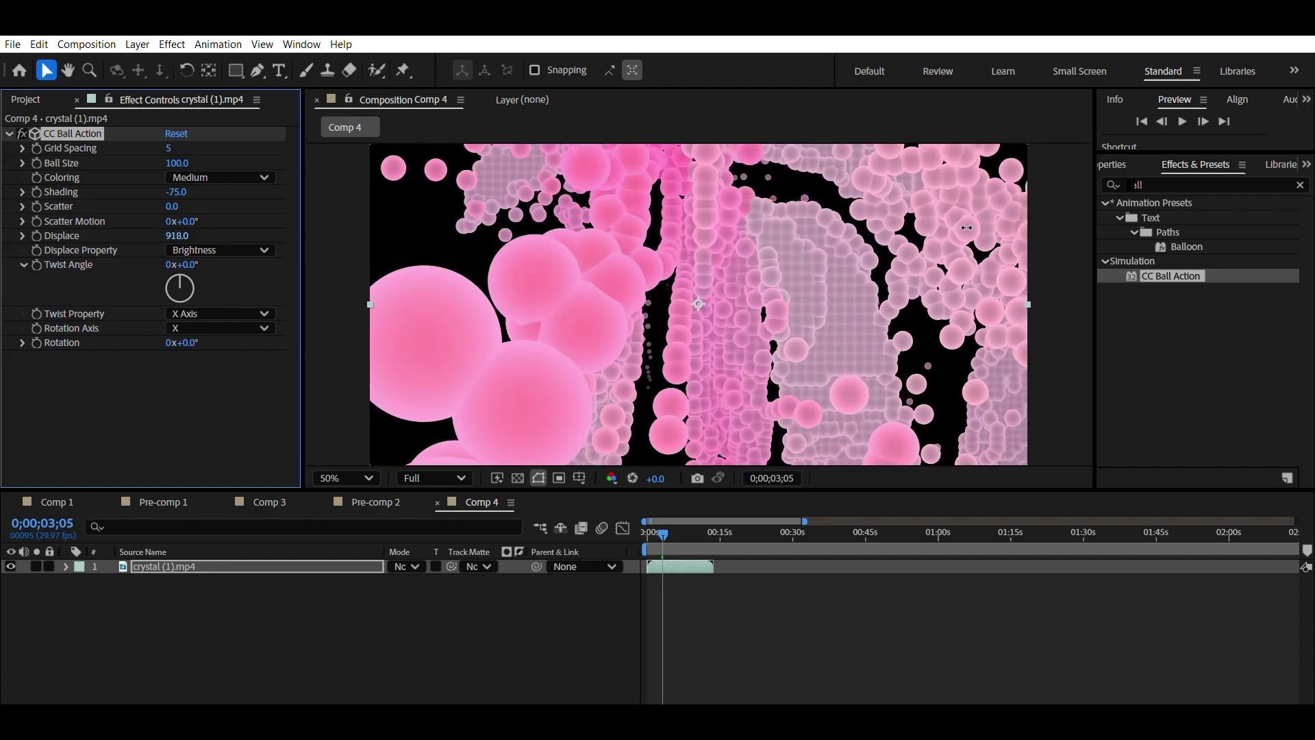
pyautogui.moveTo(663, 532); pyautogui.dragTo(704, 511)
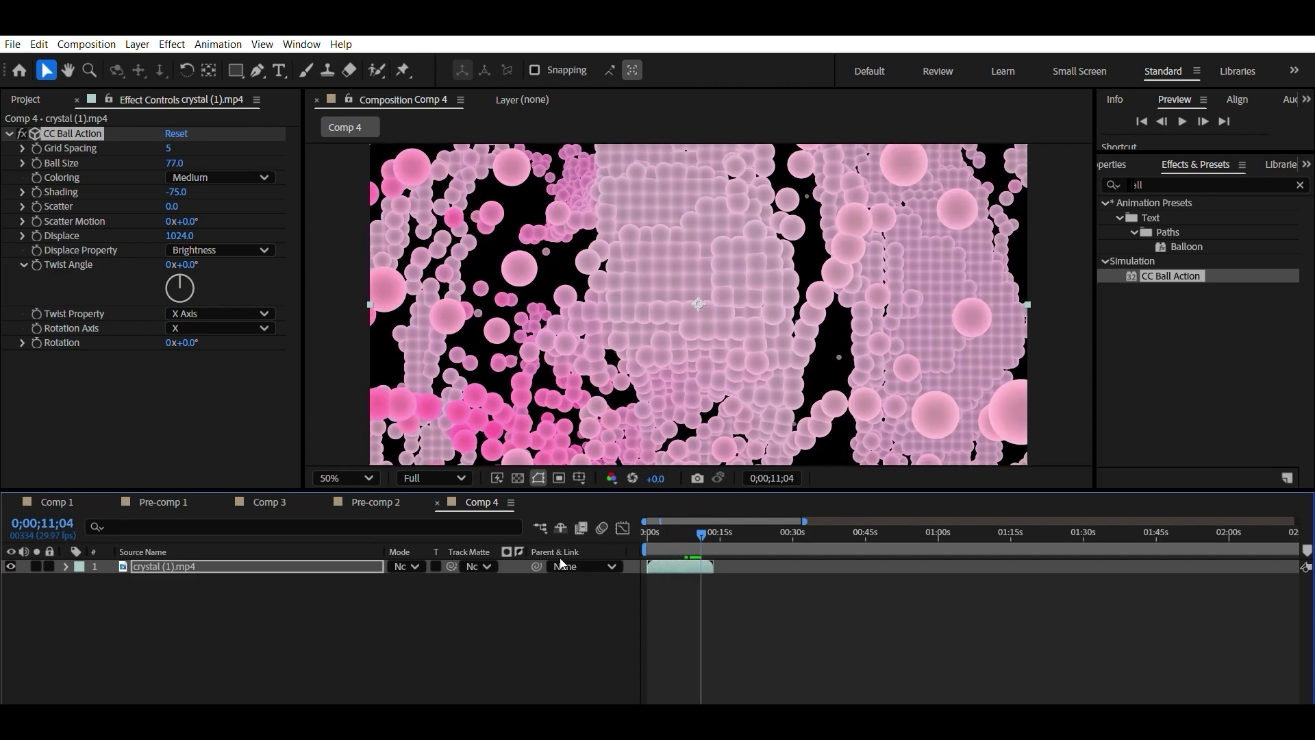